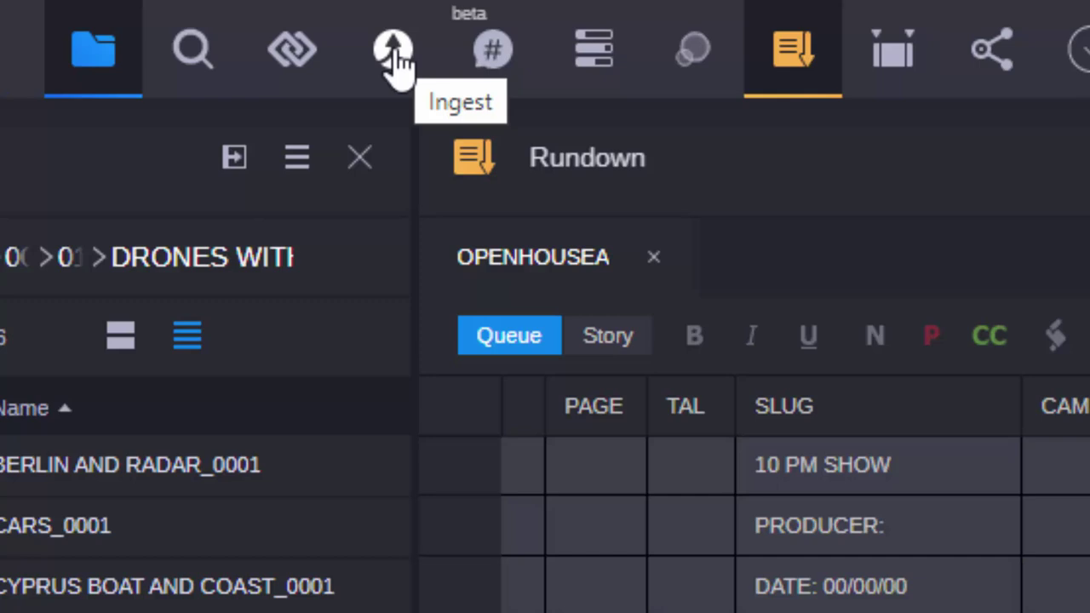
Step: Ingest BOAT1.mov, BOAT2.mov and BOAT3.mov using the Direct Ingest profile
click(393, 55)
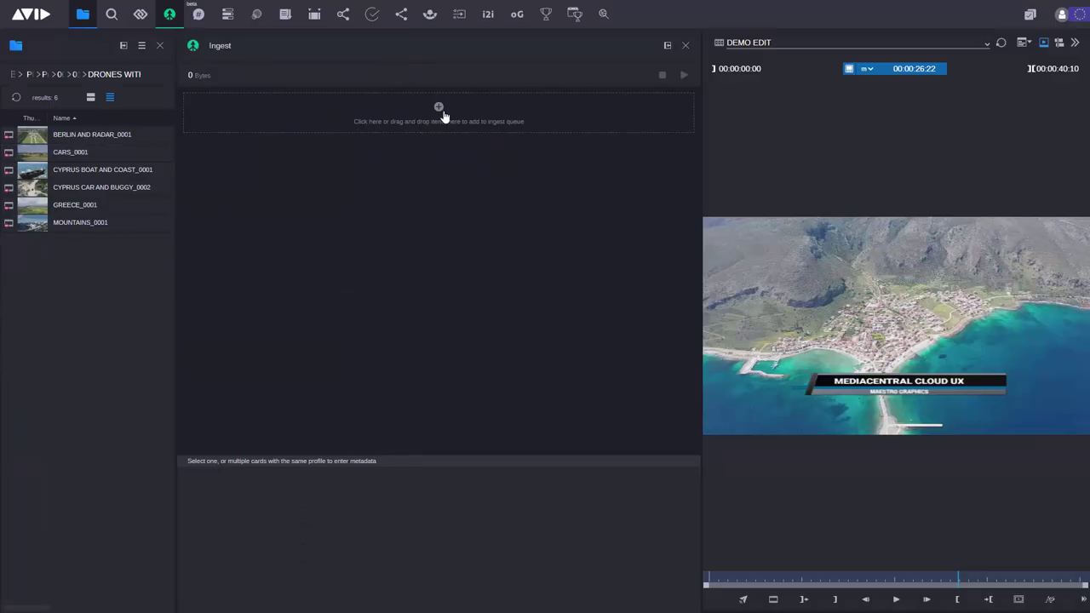
click(441, 113)
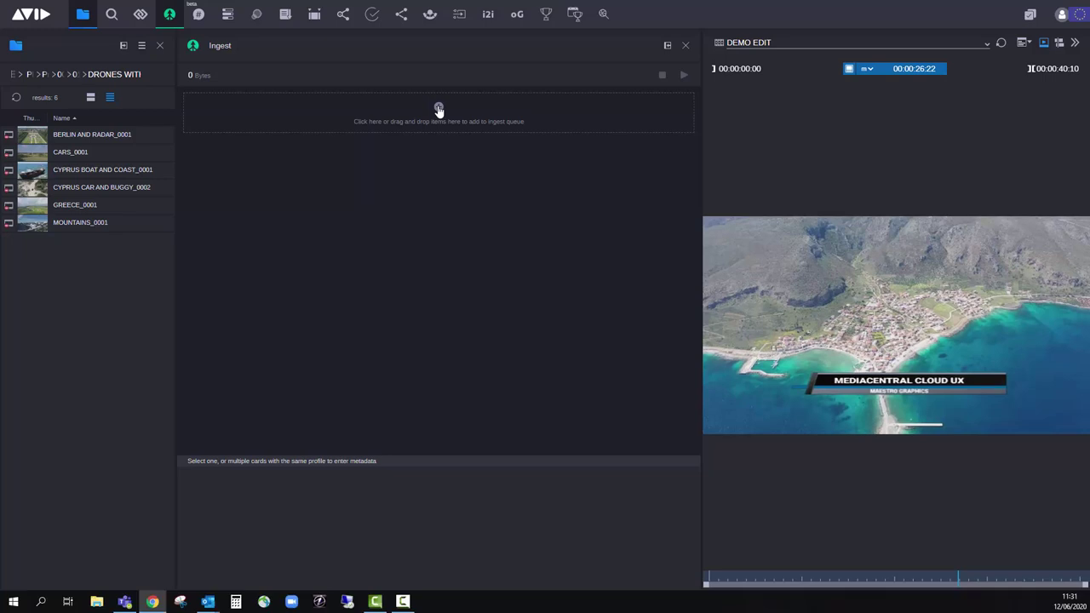
click(209, 109)
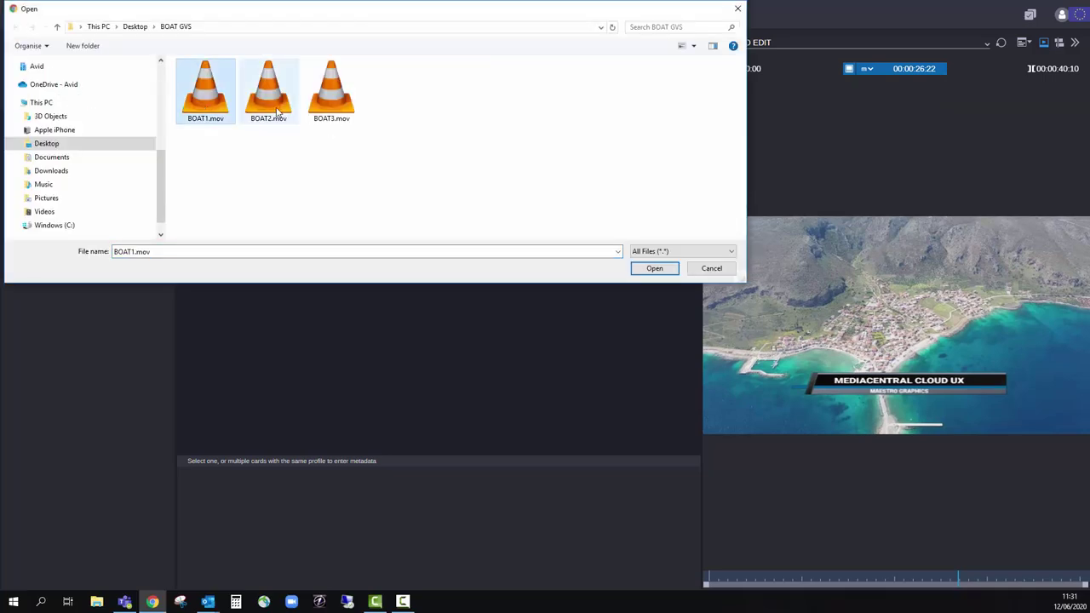
ctrl+click(281, 109)
ctrl+click(330, 109)
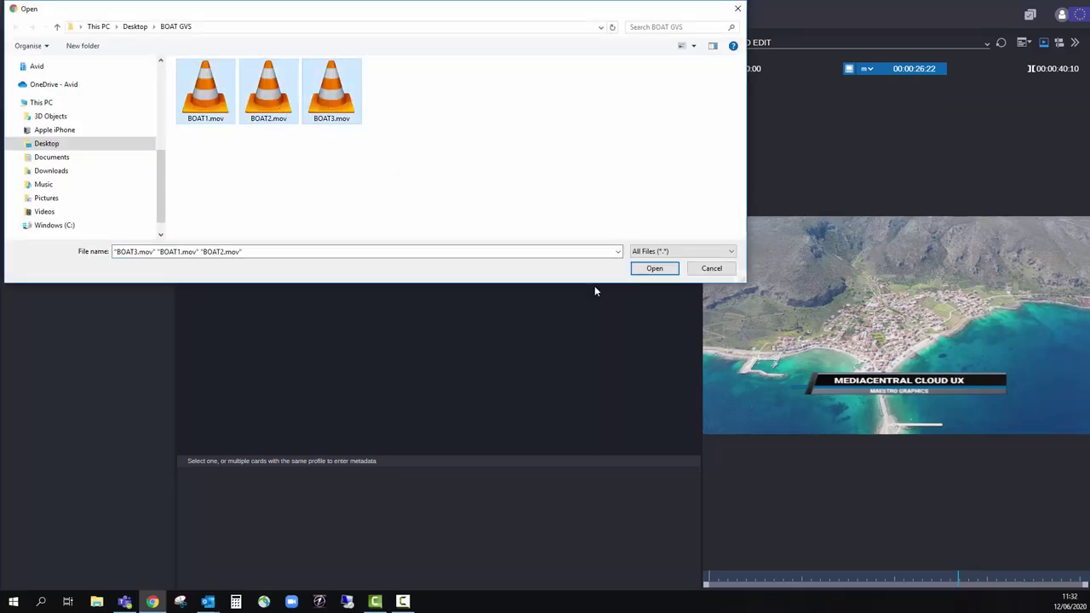
click(656, 269)
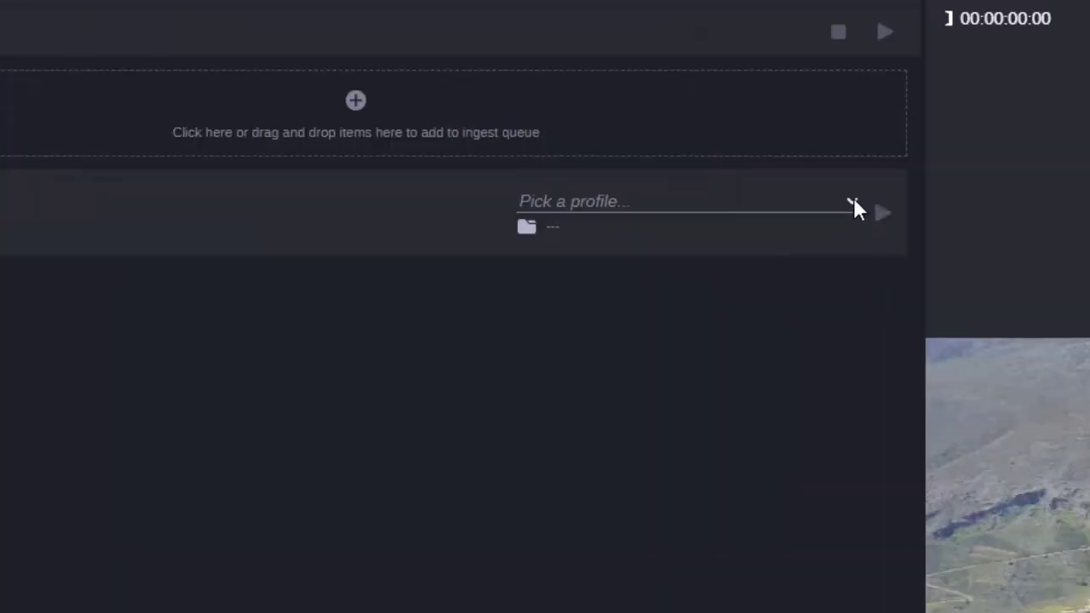
click(853, 202)
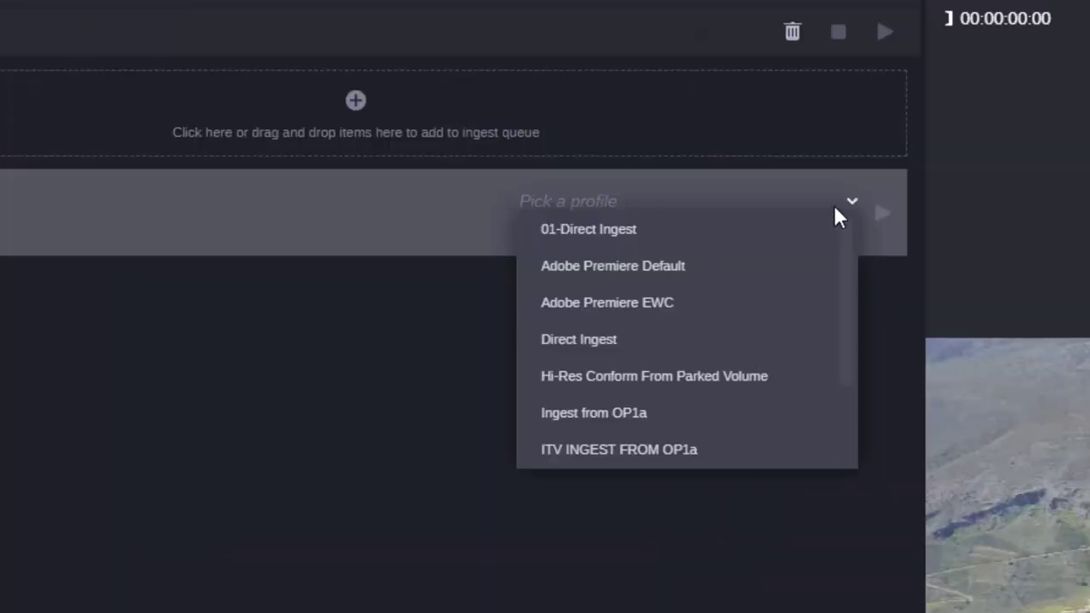
click(645, 340)
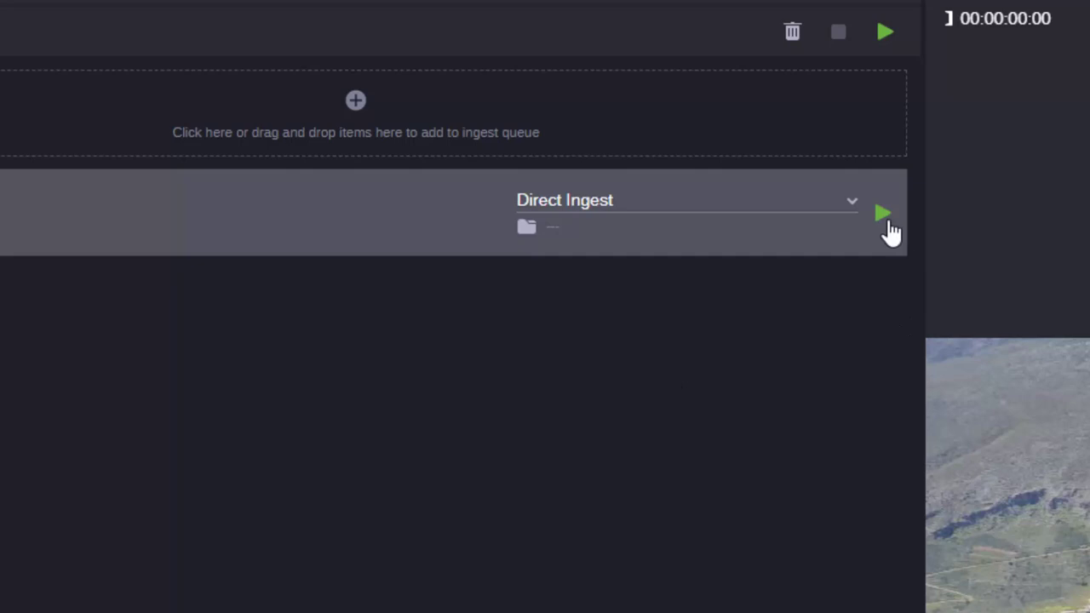
click(883, 221)
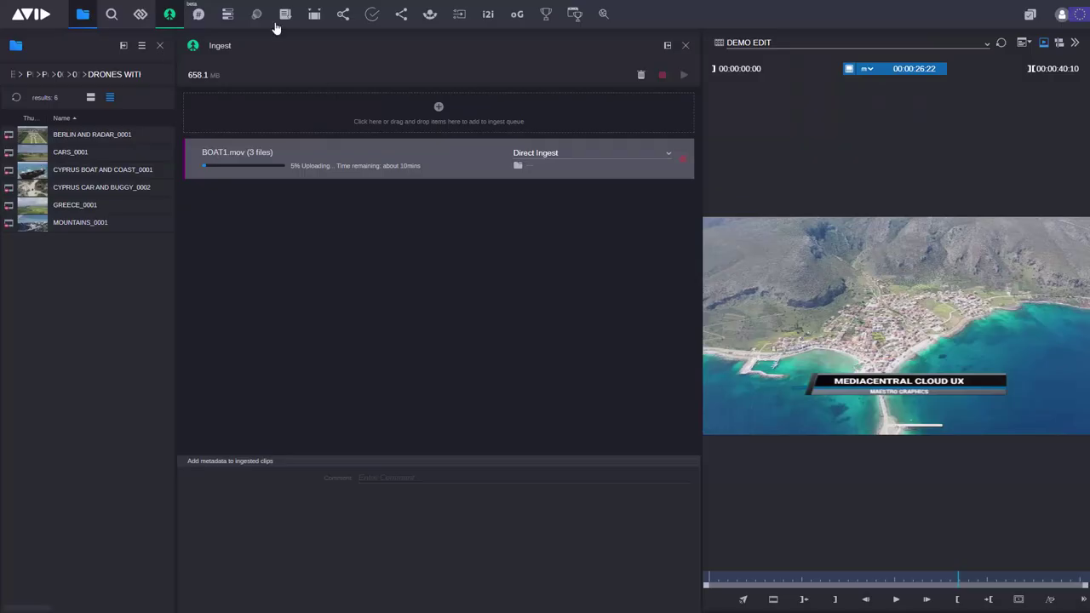
Step: Back in the rundown, insert a new row above OPENHOUSEA slugged 'STORY DEMO EDIT'
click(285, 15)
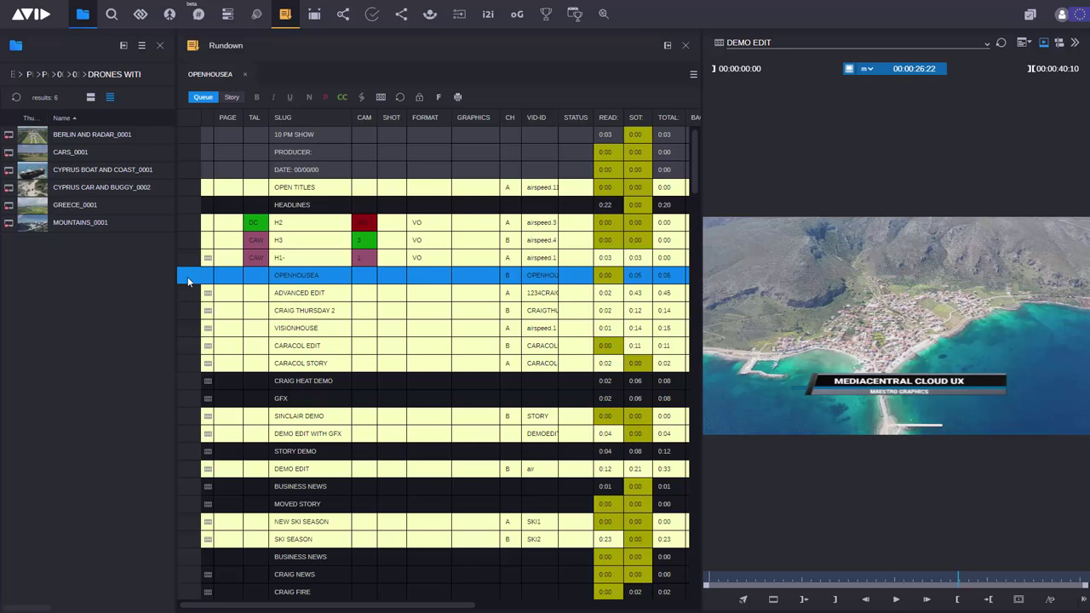
right_click(187, 276)
click(210, 286)
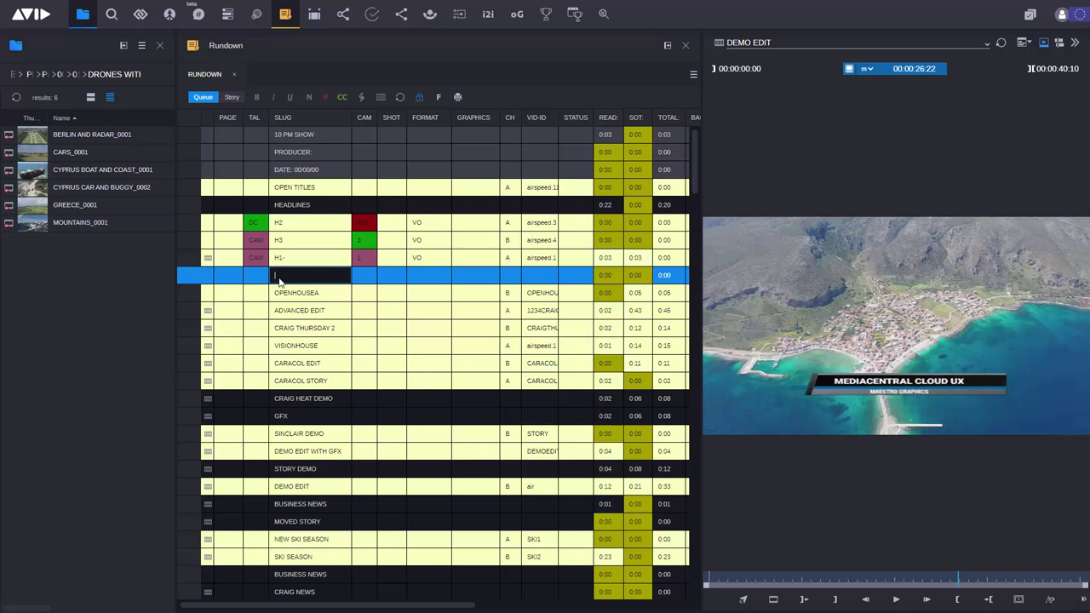
text(STORY DEMO EDIT)
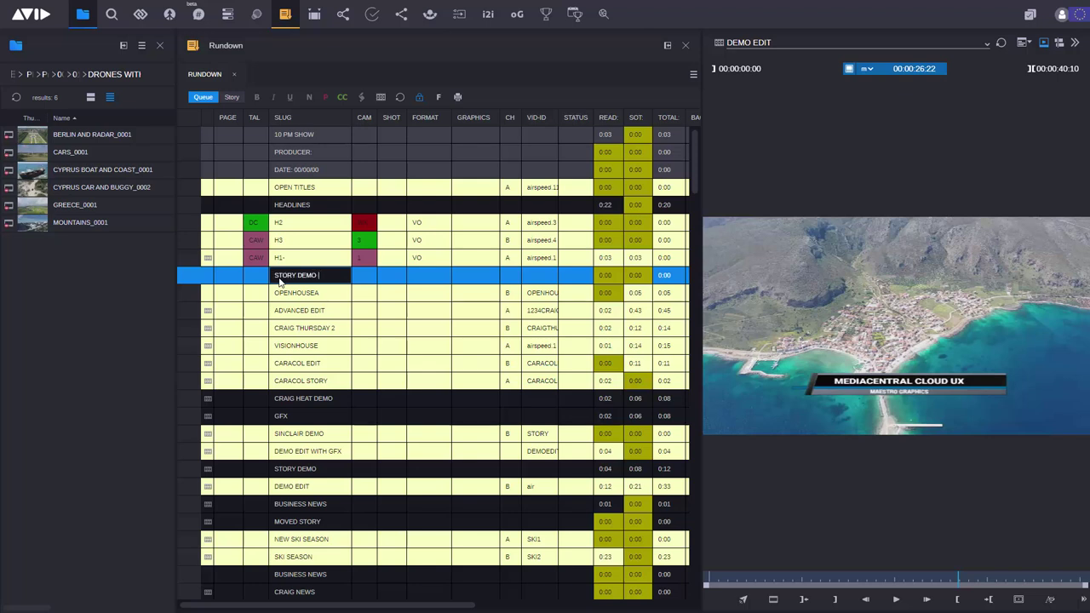
click(532, 281)
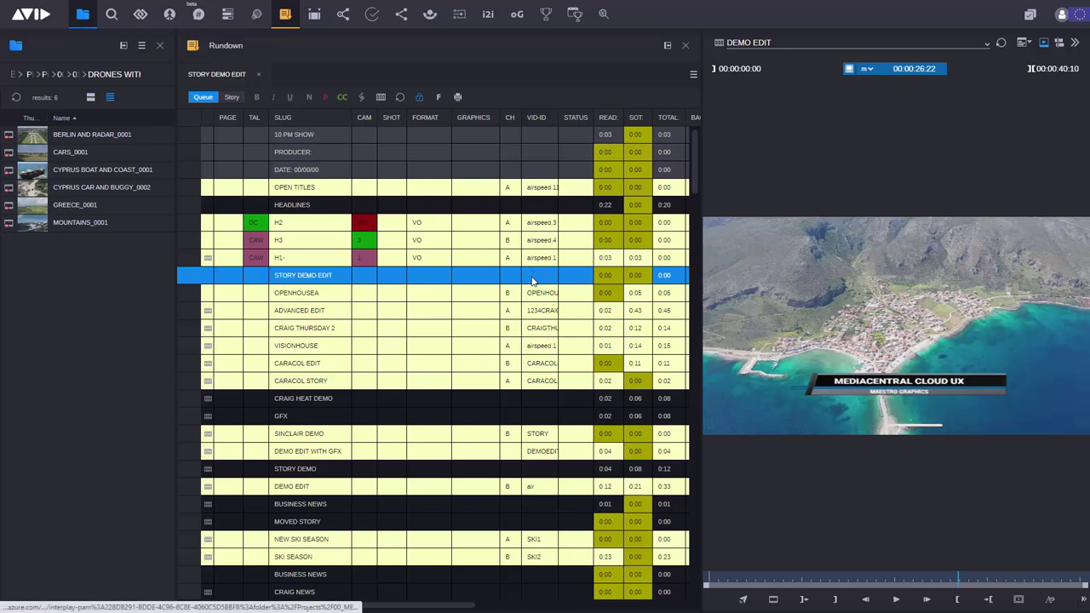
Step: Enter DEMOEDIT123 as the new story's VID-ID
click(532, 275)
text(DEMOEDIT)
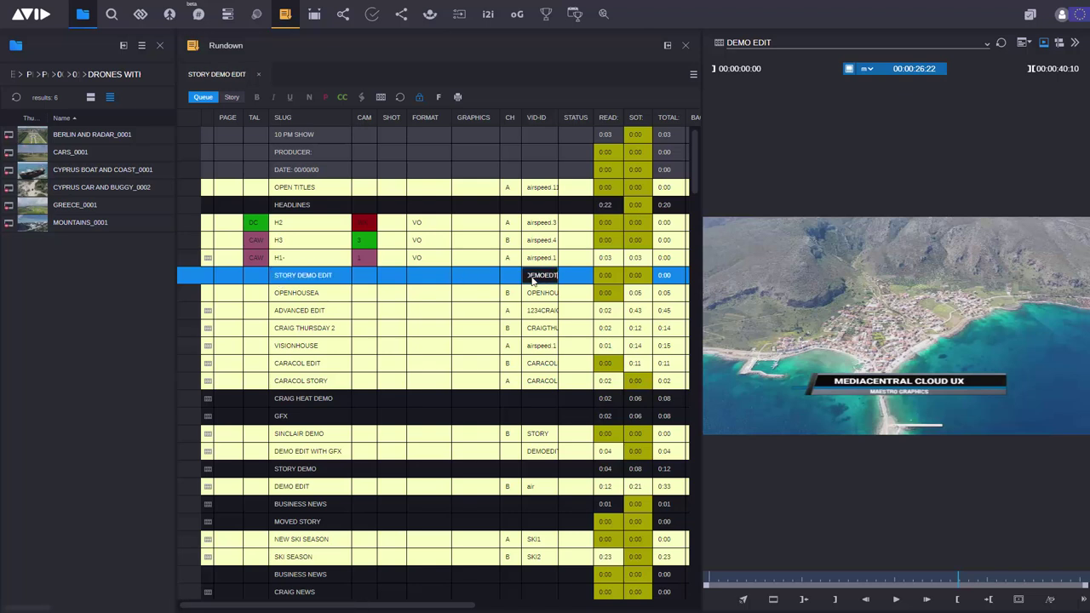
key(Return)
text(123)
click(189, 276)
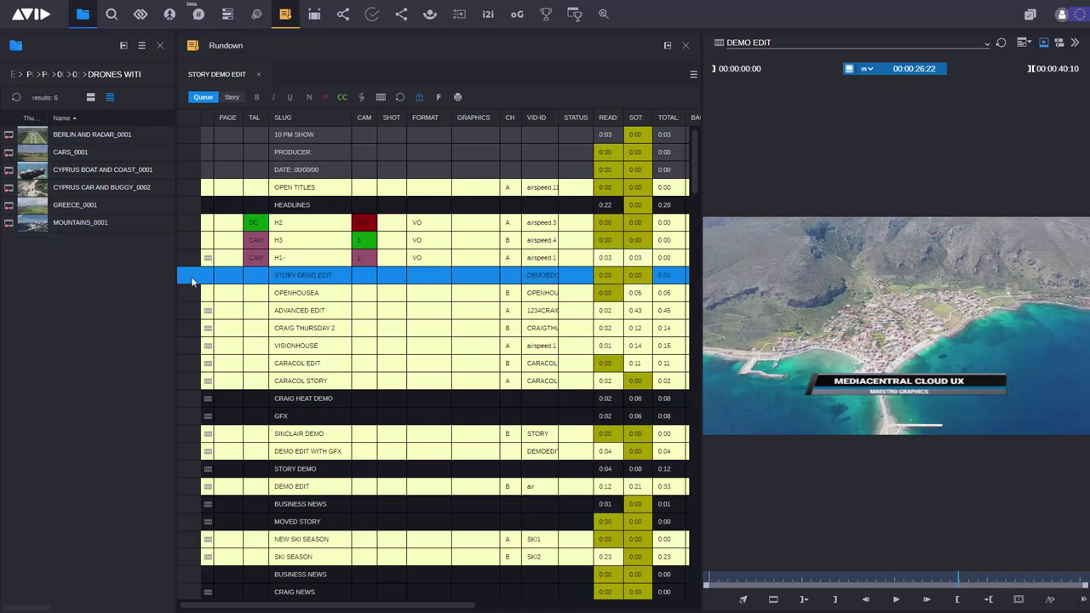
Step: Write 'This is the text for the story about the boat.' and create the story's sequence
click(203, 97)
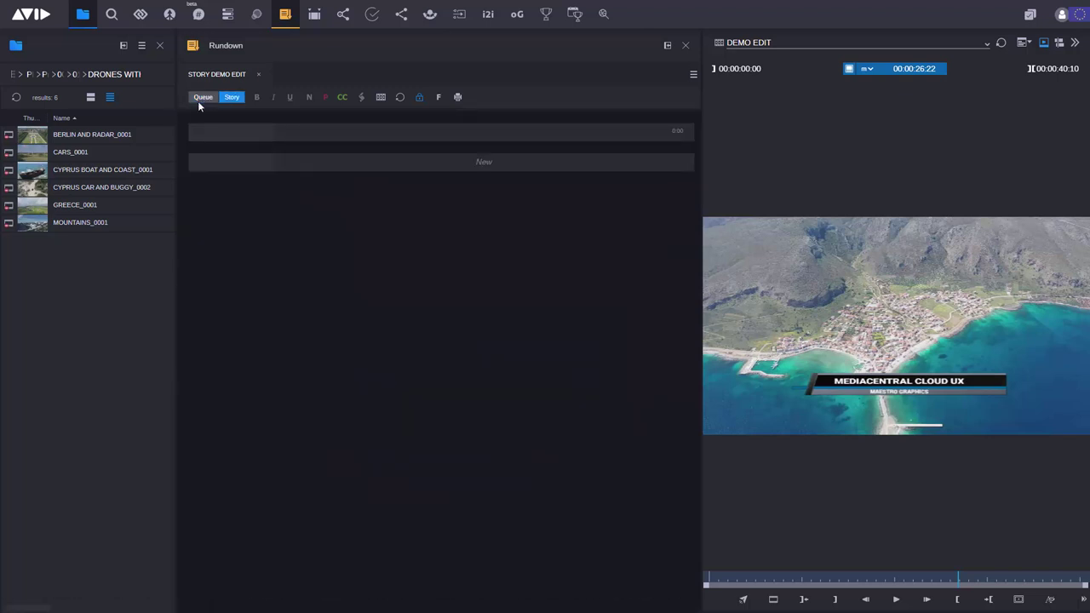
click(296, 134)
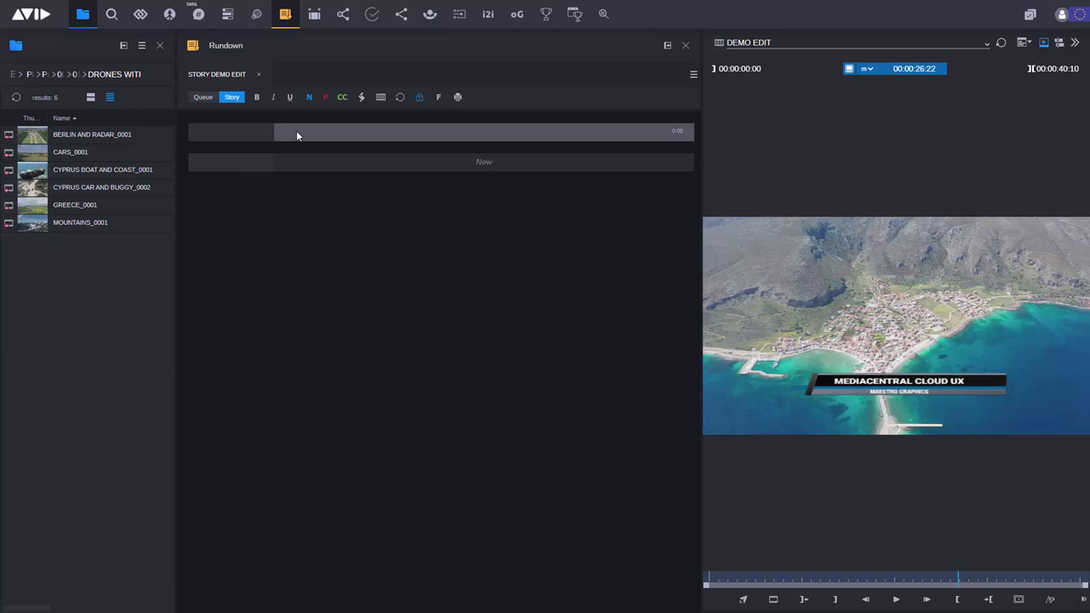
text(This is the text for the story about the boat.)
click(381, 96)
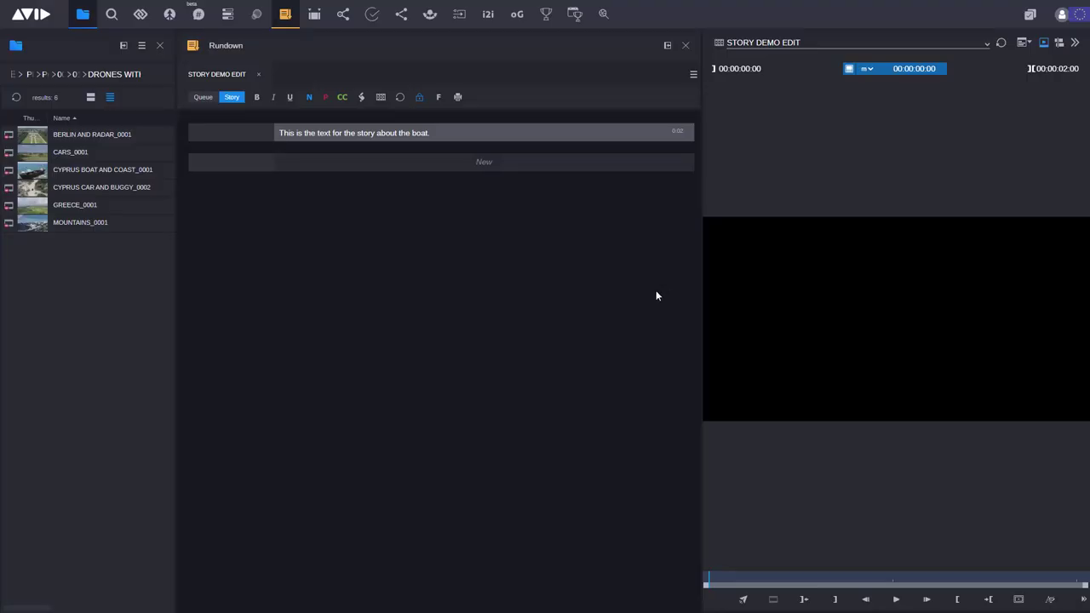
Step: Show the sequence timeline, then search for assets created in the last 10 minutes
click(1059, 44)
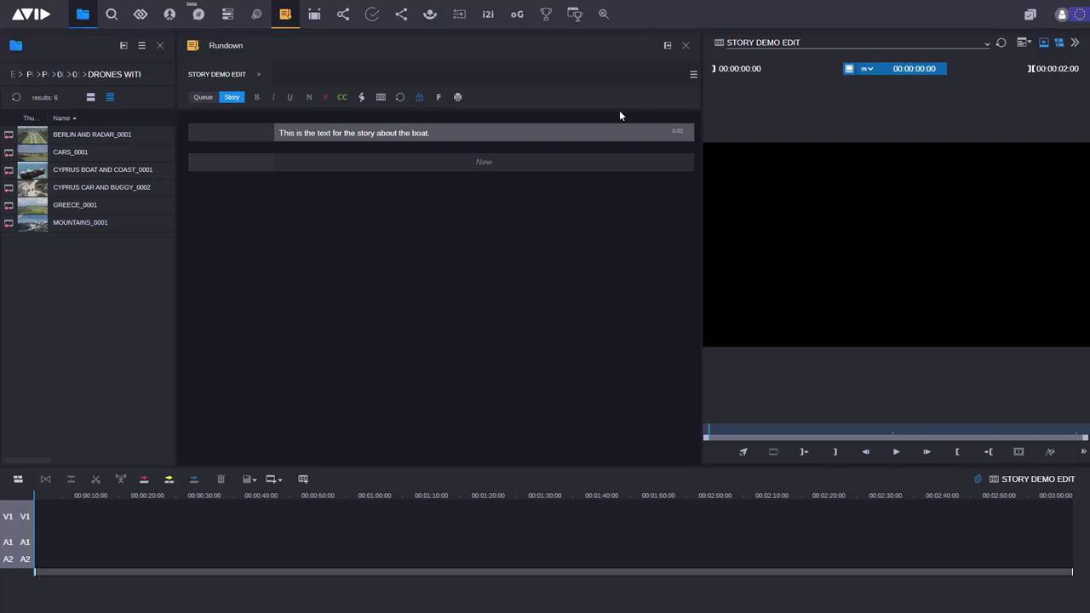
click(111, 16)
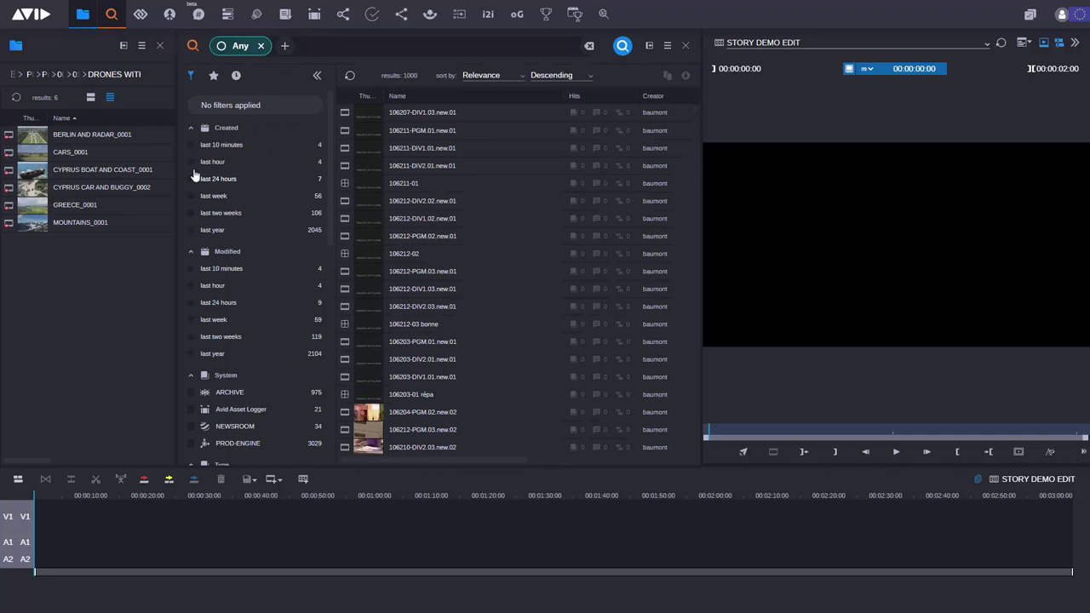
click(245, 148)
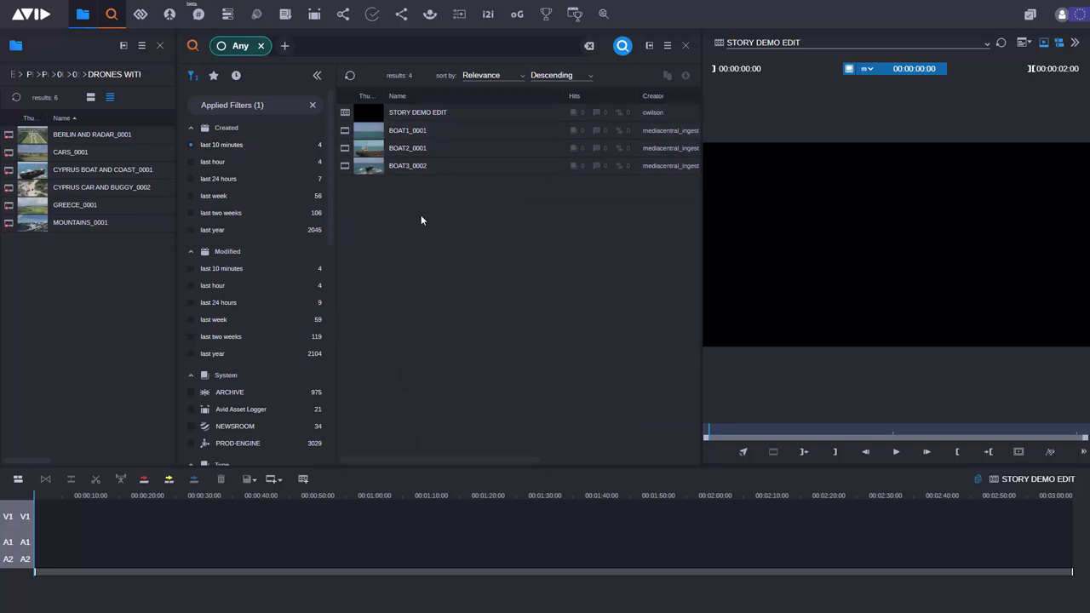
Step: Dock the search results beside the rundown and load BOAT1_0001 into the player
click(650, 47)
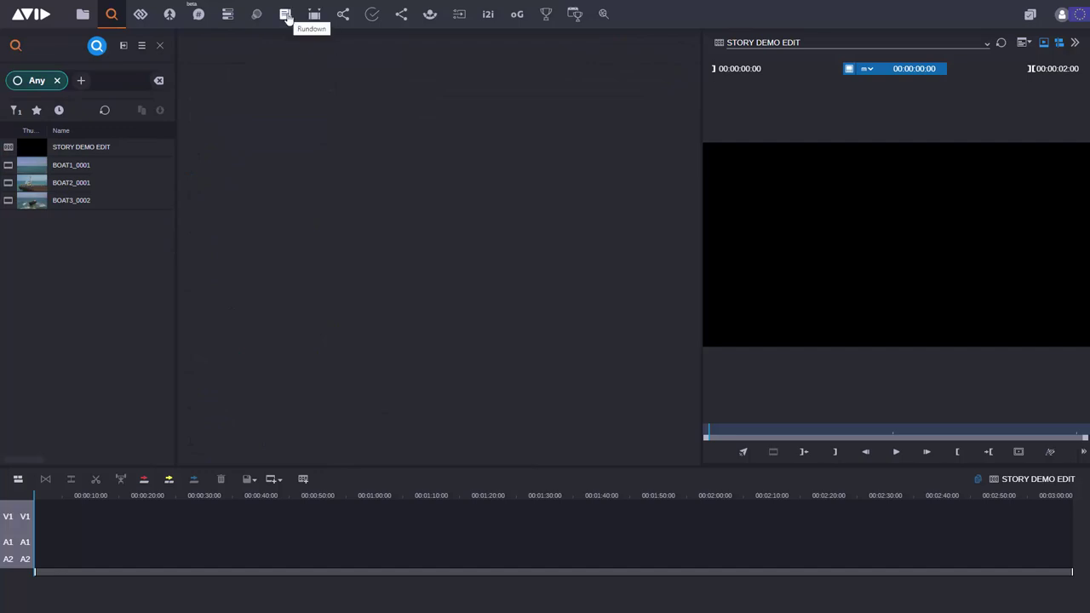
click(287, 17)
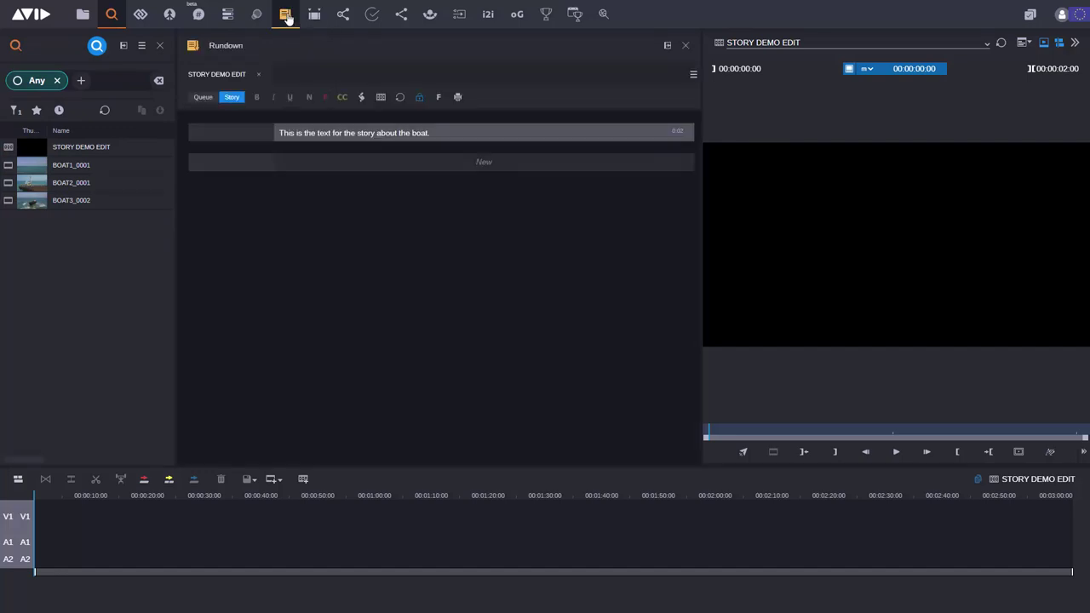
click(33, 171)
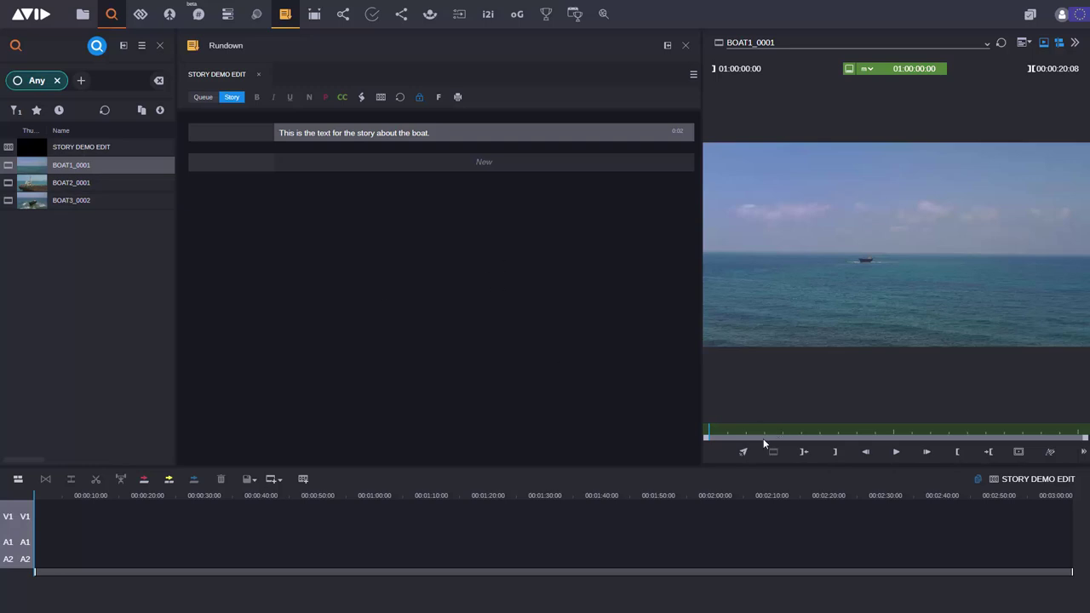
Step: Preview BOAT1_0001, marking in at 01:00:00:03 and out about 15 seconds later
drag(720, 432, 807, 438)
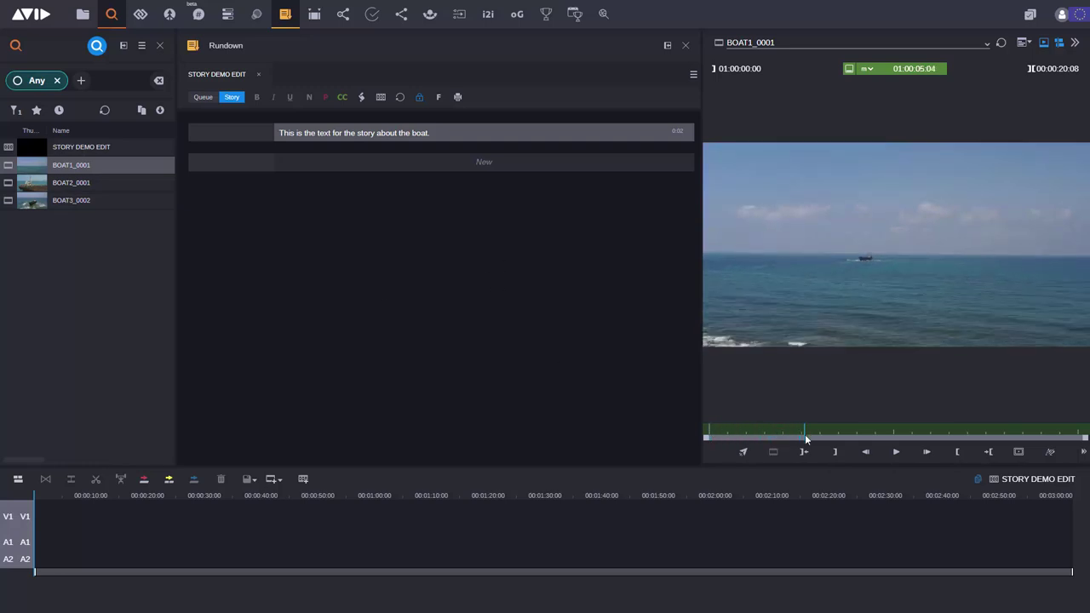
click(896, 452)
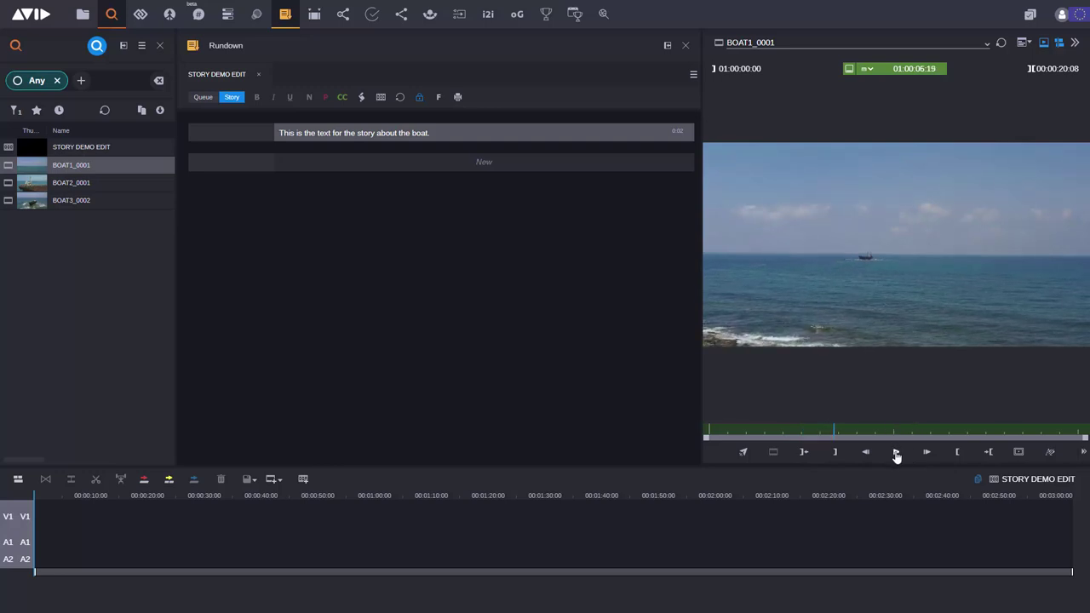
drag(833, 434, 712, 434)
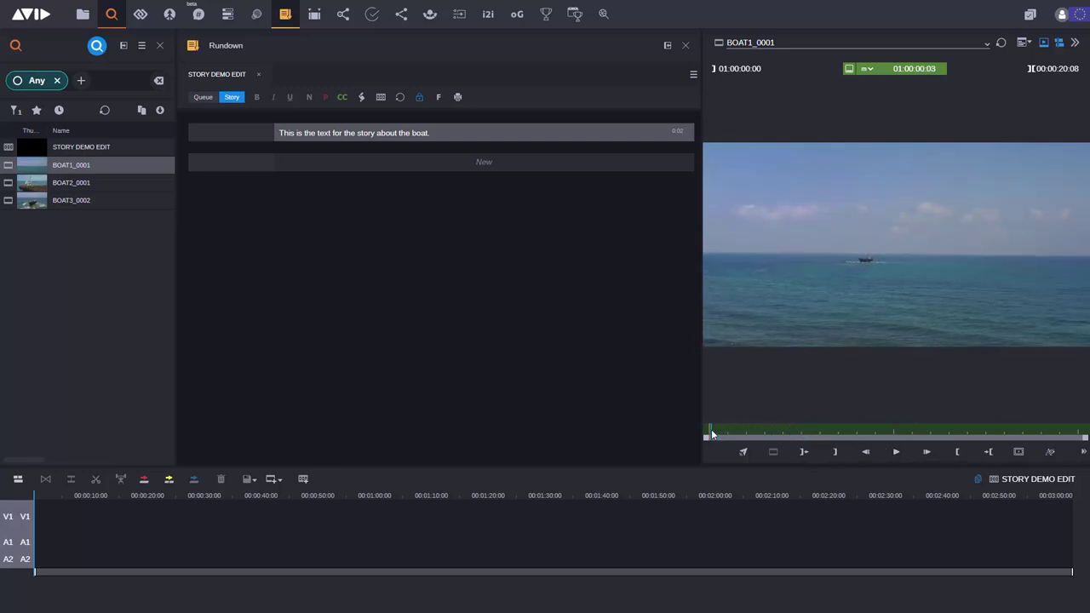
click(835, 452)
drag(732, 430, 931, 430)
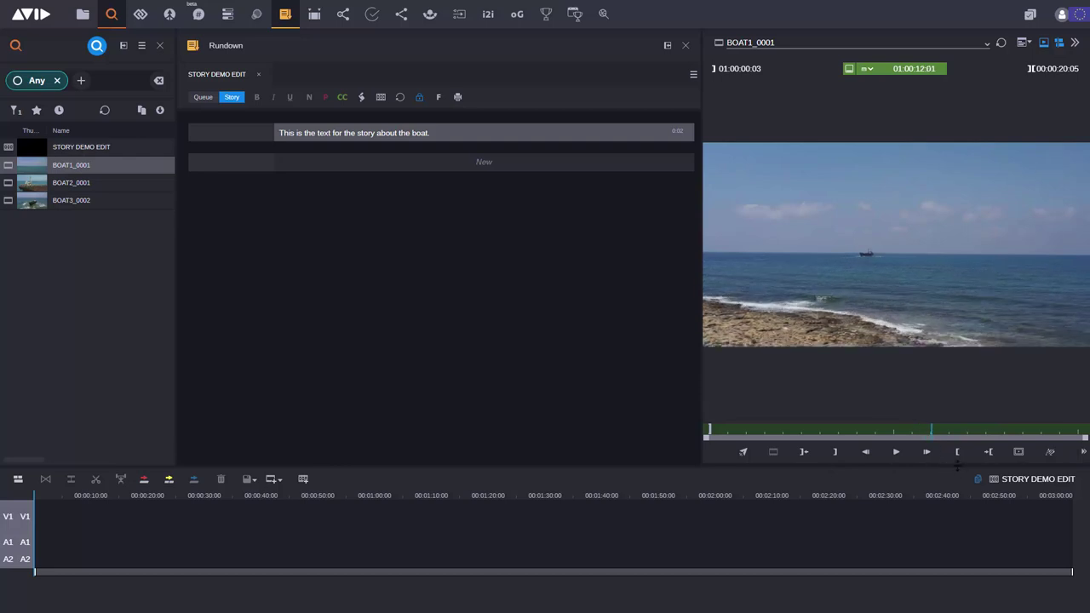
click(958, 452)
drag(914, 192, 63, 523)
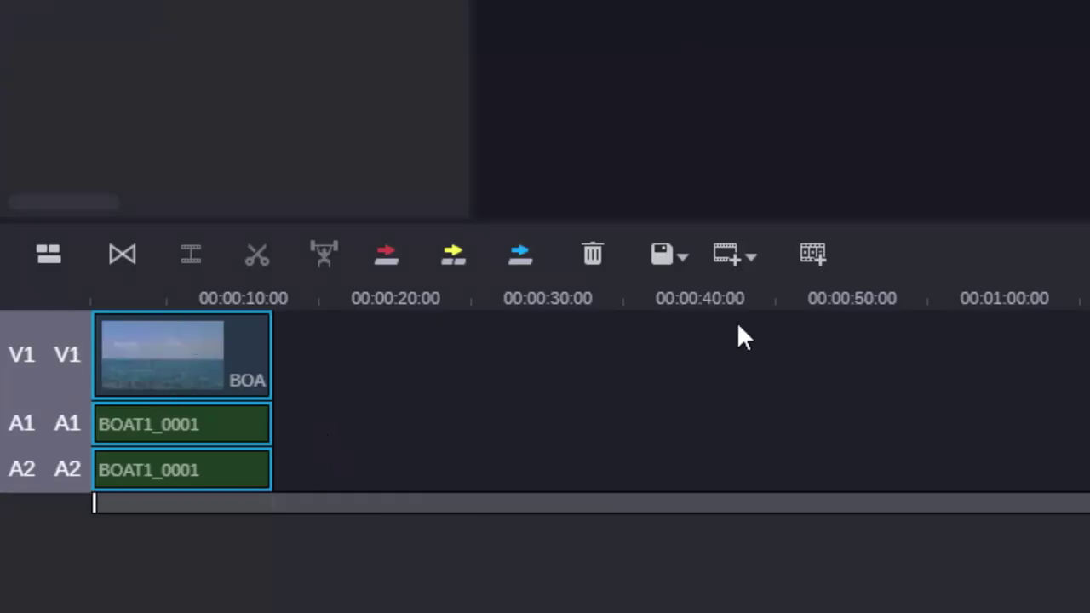
click(753, 260)
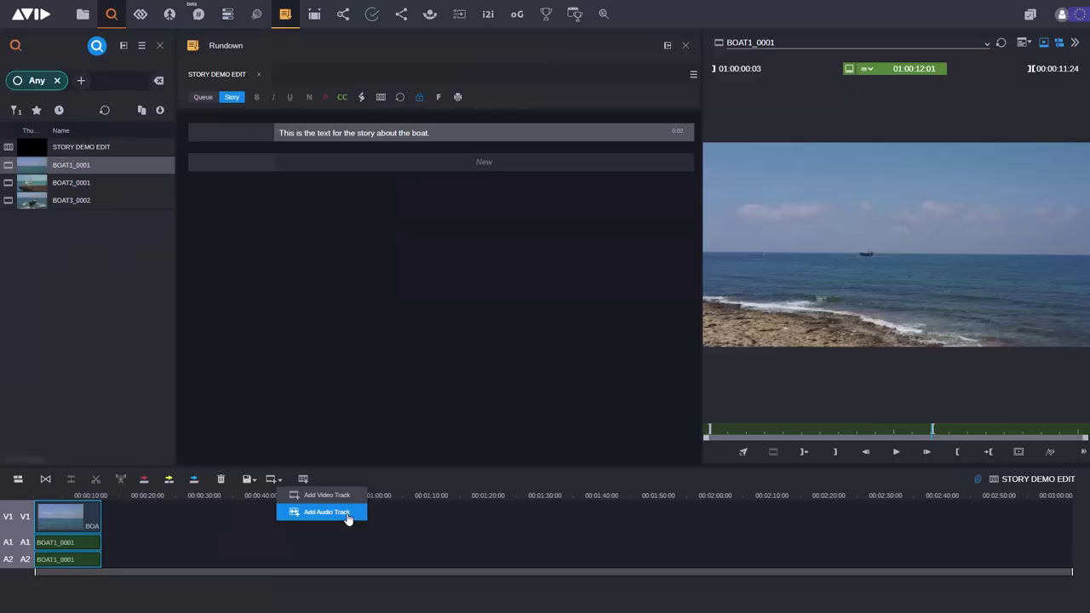
click(395, 349)
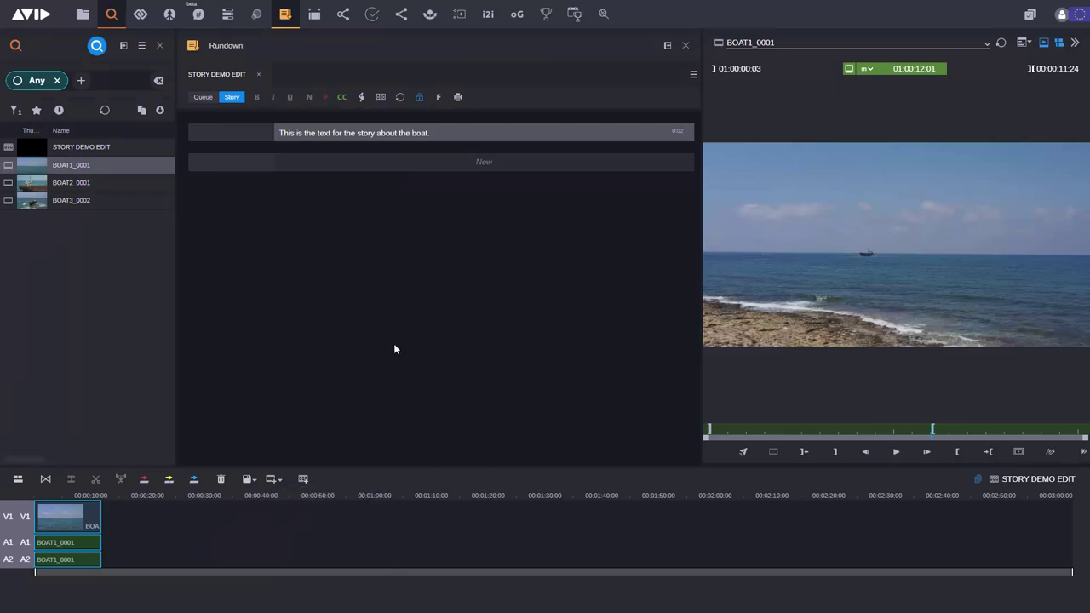
Step: Load BOAT2_0001 and review it with forward and reverse playback
click(35, 190)
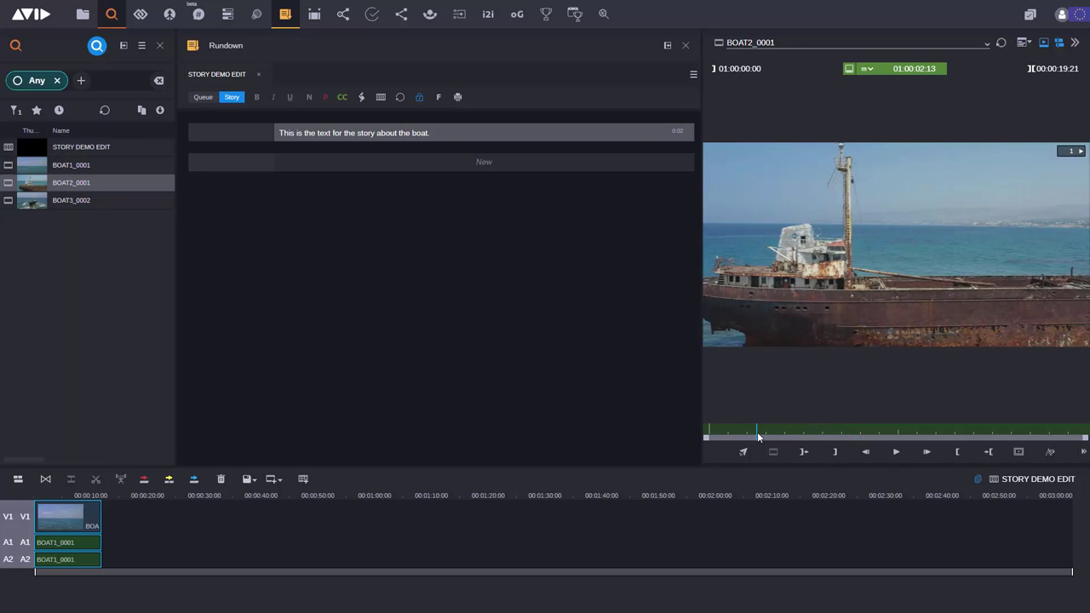
key(space)
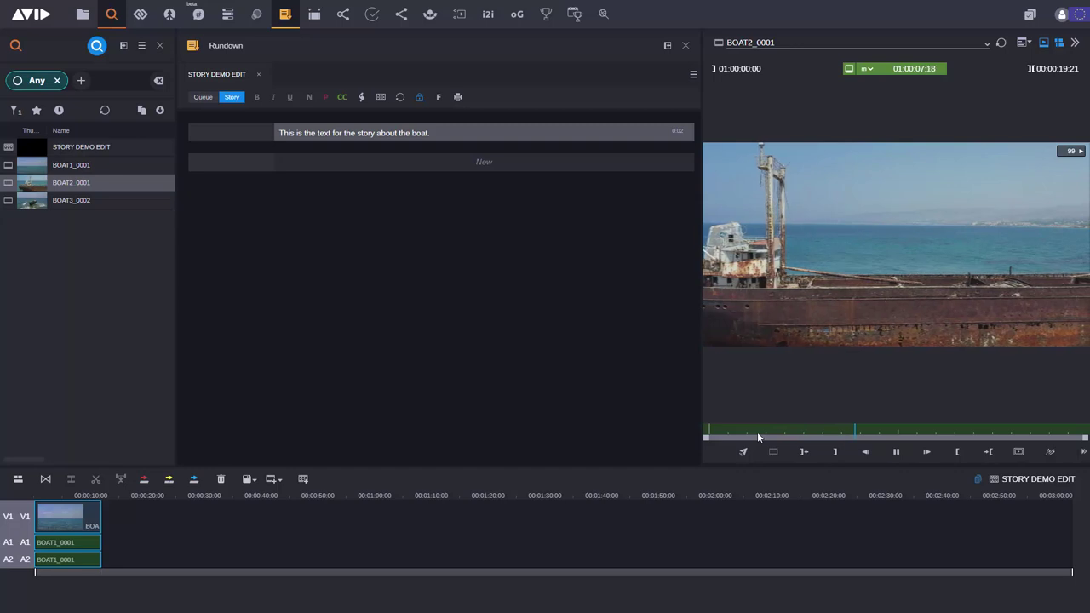
key(End)
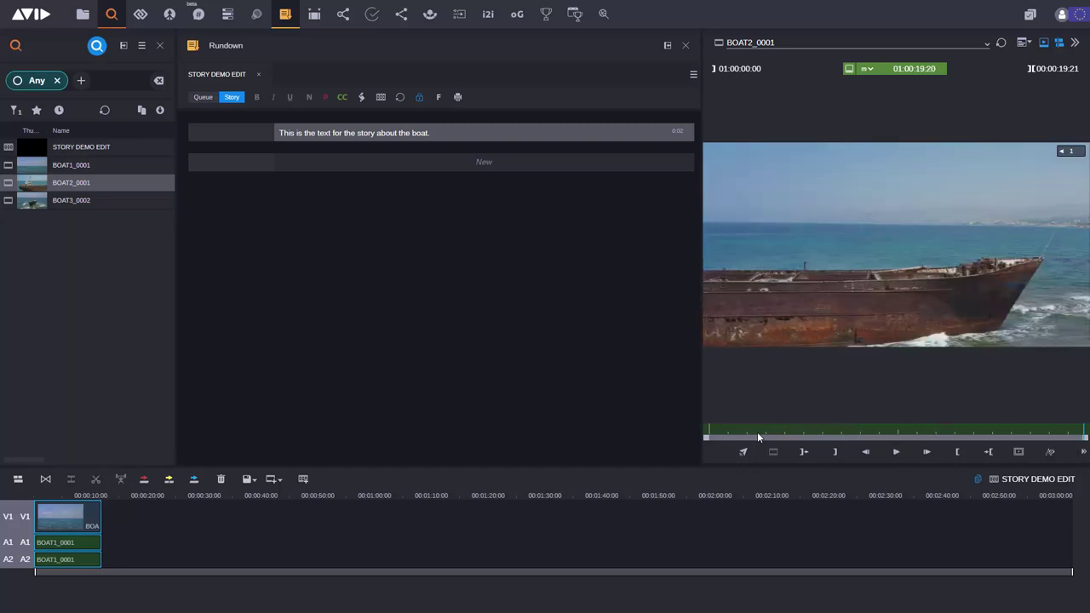
key(j)
key(j)
key(j)
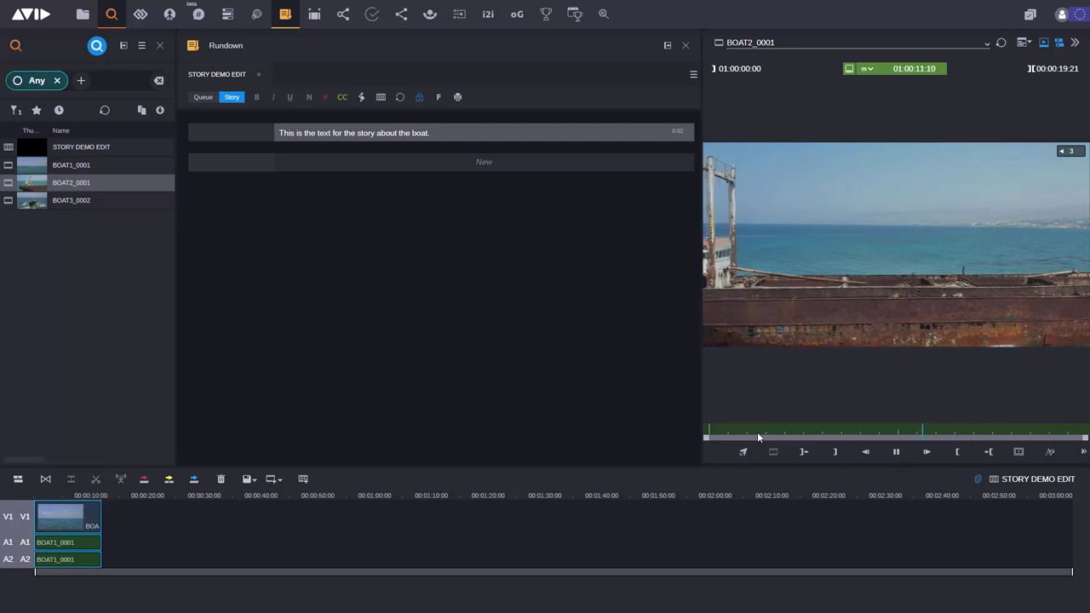
key(k)
key(j)
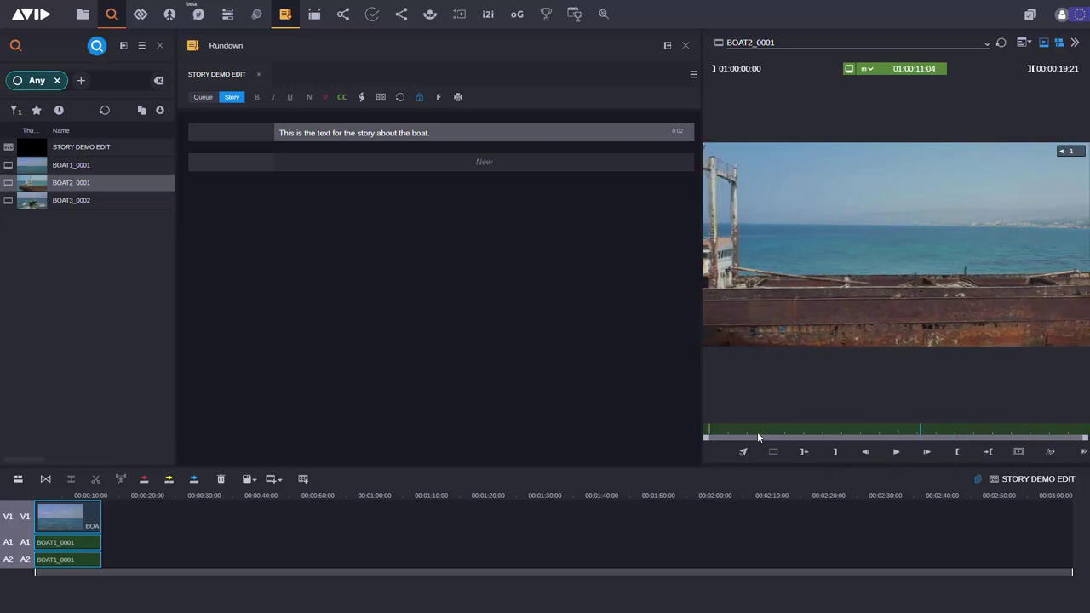
key(j)
key(j)
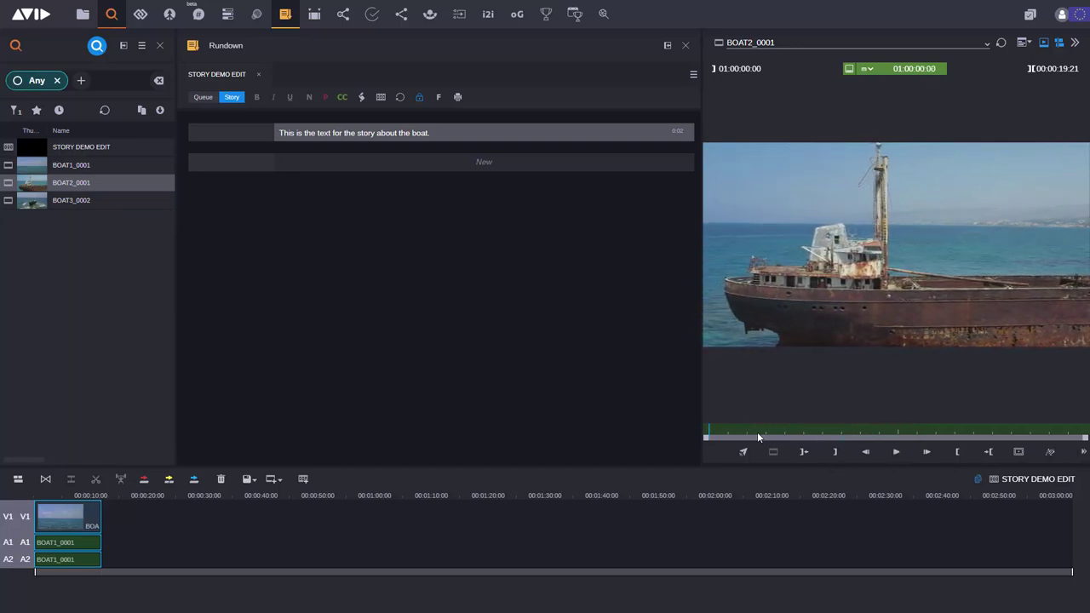
Step: Mark BOAT2_0001's out at 01:00:11:12 and place it after BOAT1_0001 in the timeline
key(l)
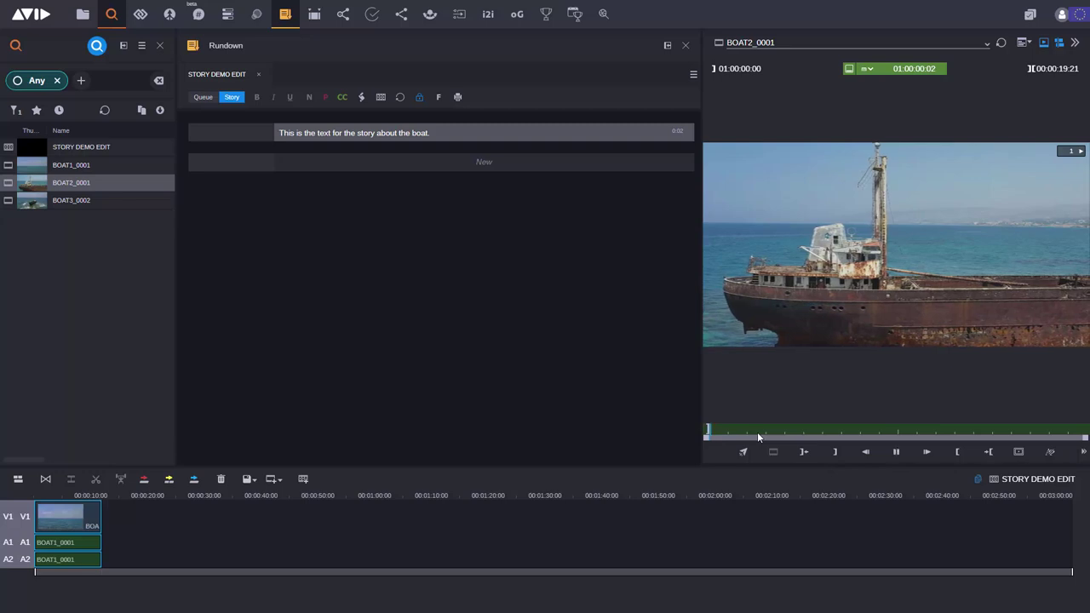
key(l)
key(l)
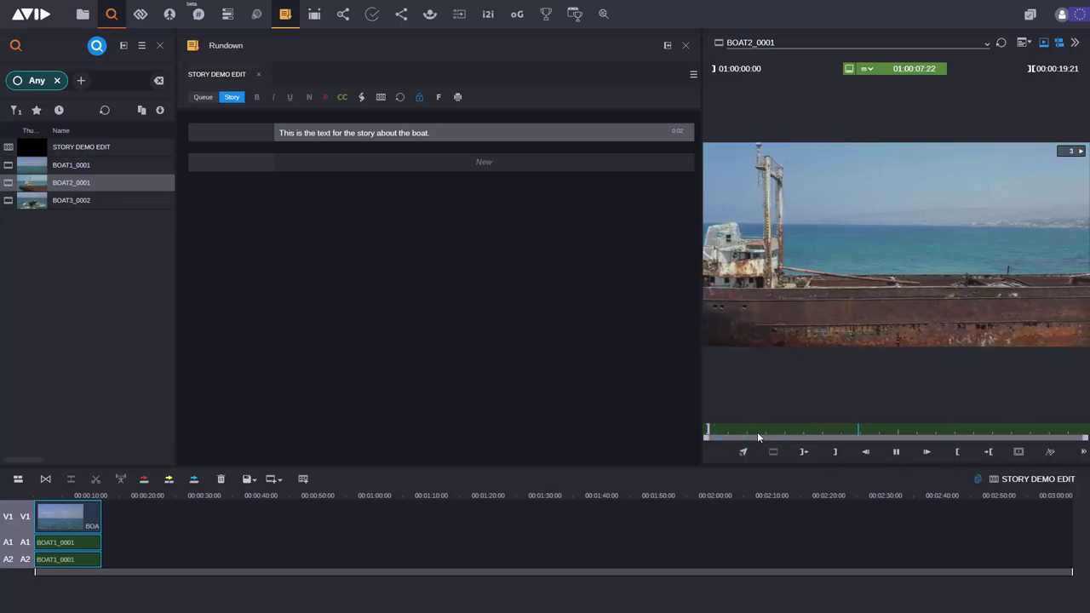
key(k)
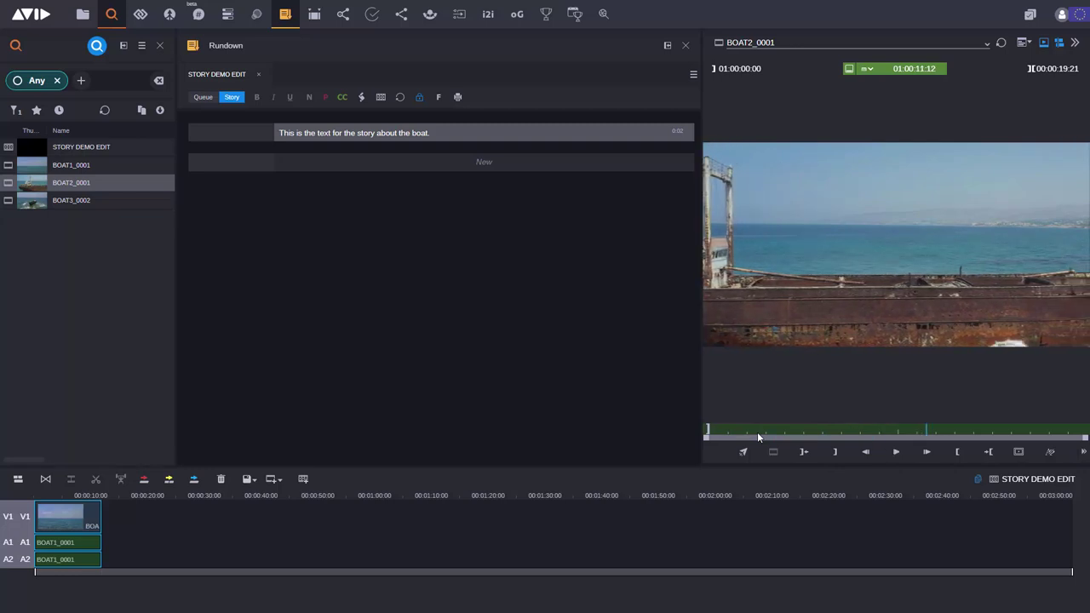
key(o)
drag(855, 274, 135, 544)
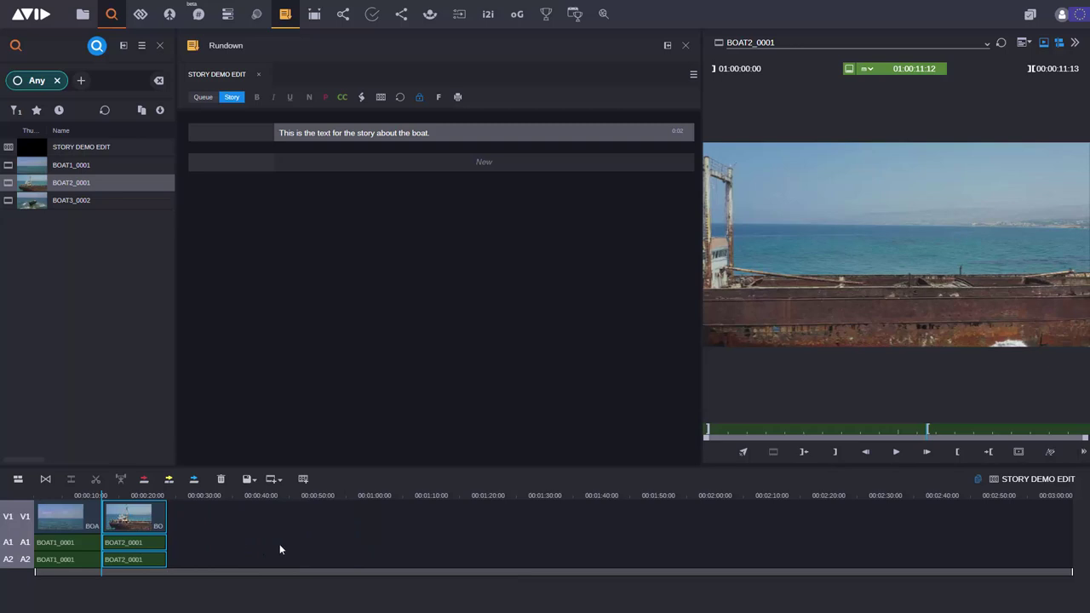
Step: Mark a short section of BOAT3_0002 and add it after BOAT2_0001 in the timeline
click(31, 203)
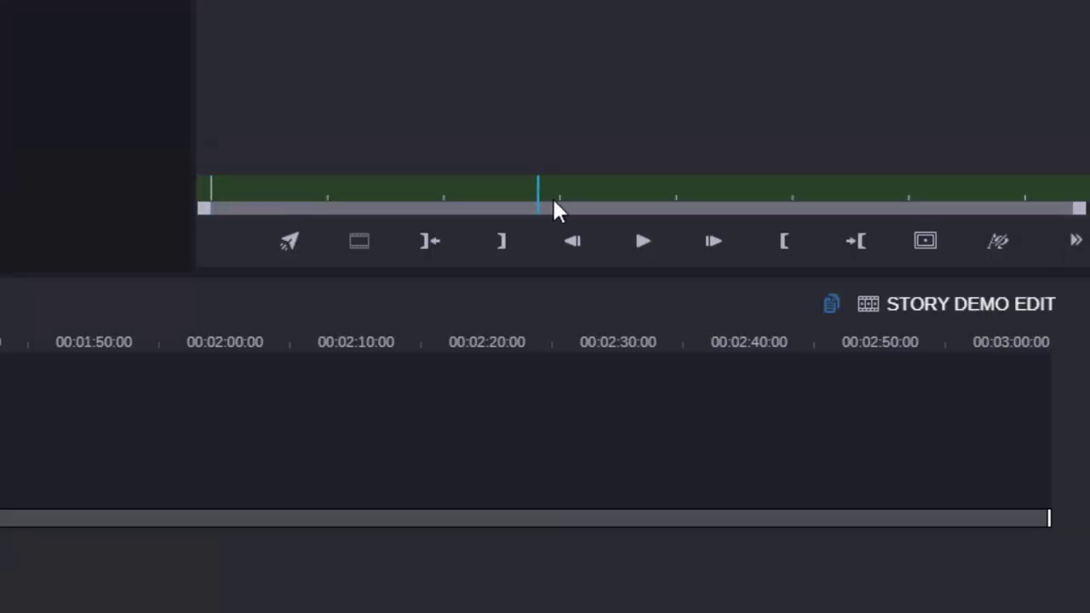
click(357, 205)
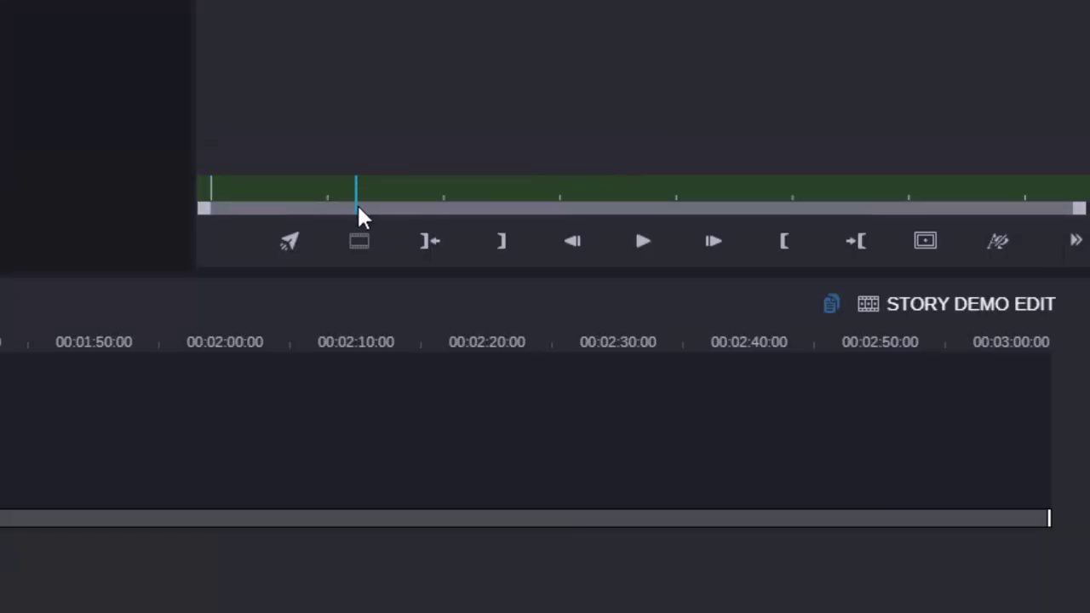
click(502, 241)
click(721, 188)
click(784, 242)
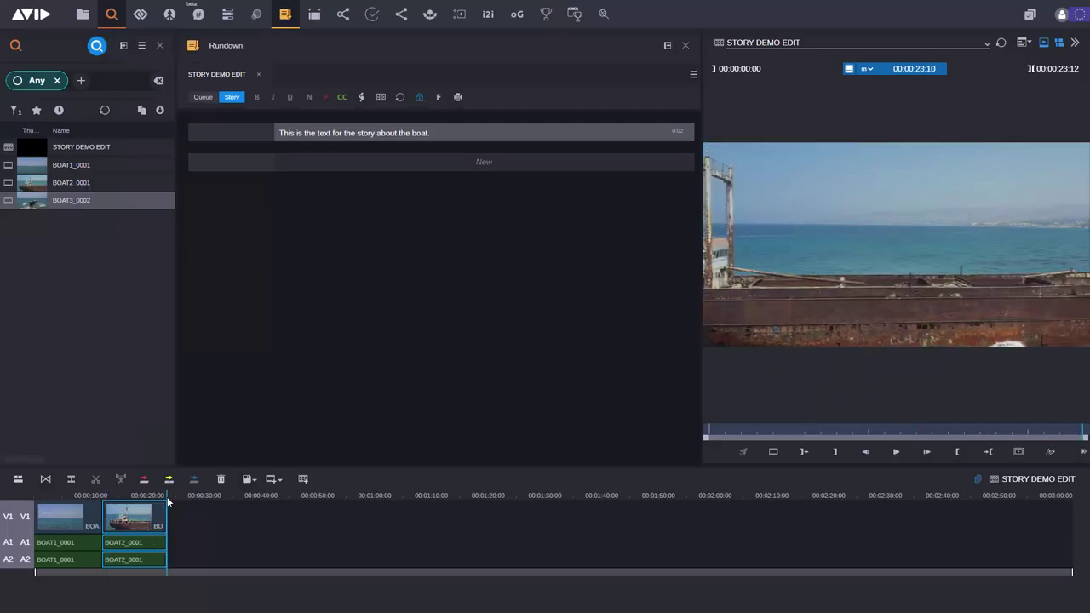
drag(168, 502, 167, 503)
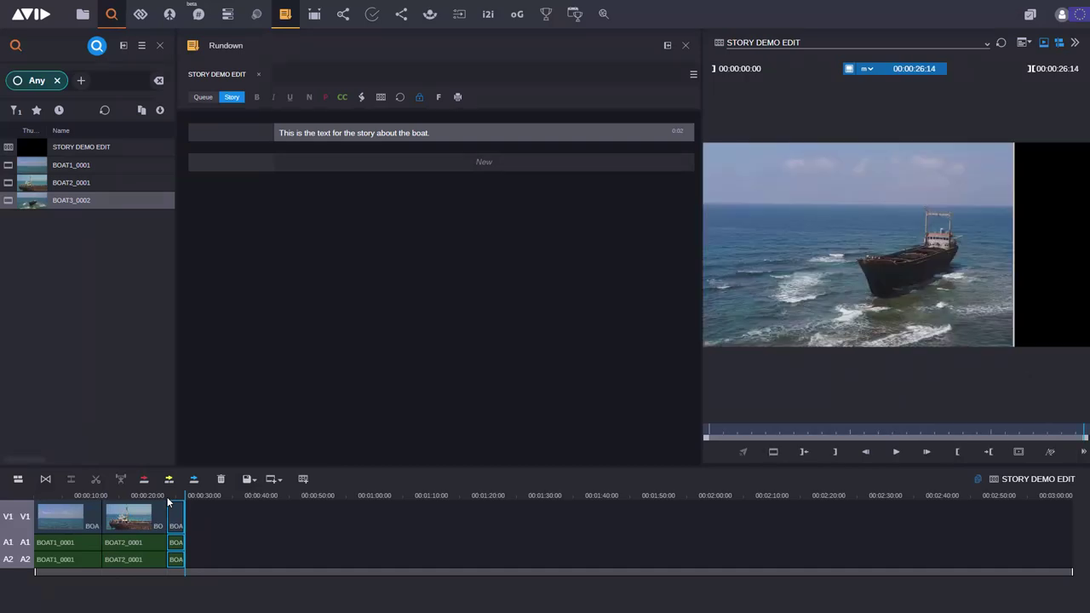
click(143, 496)
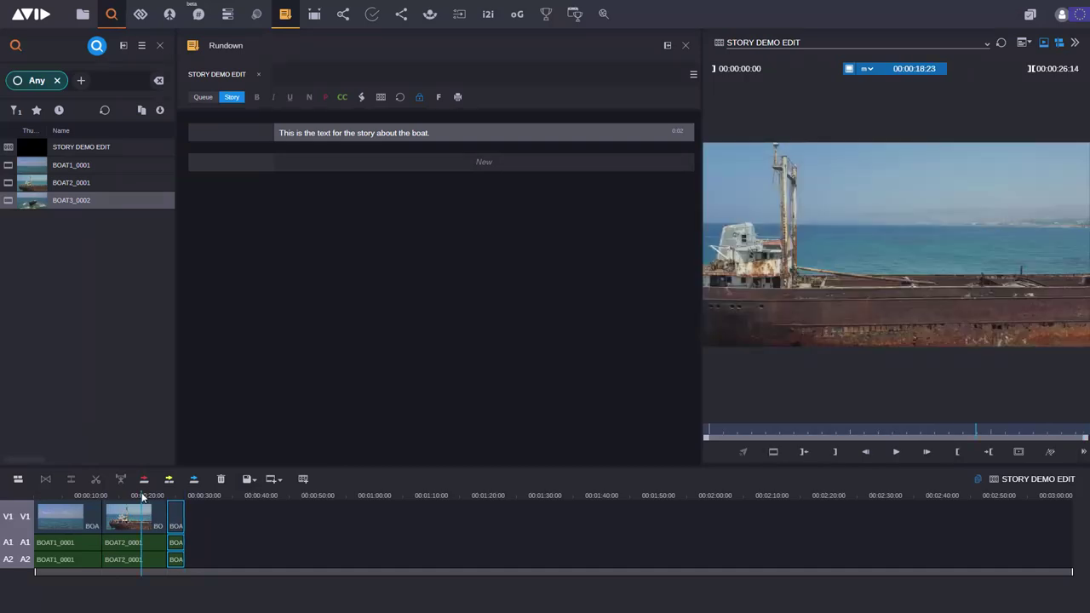
scroll(142, 495, up, 4)
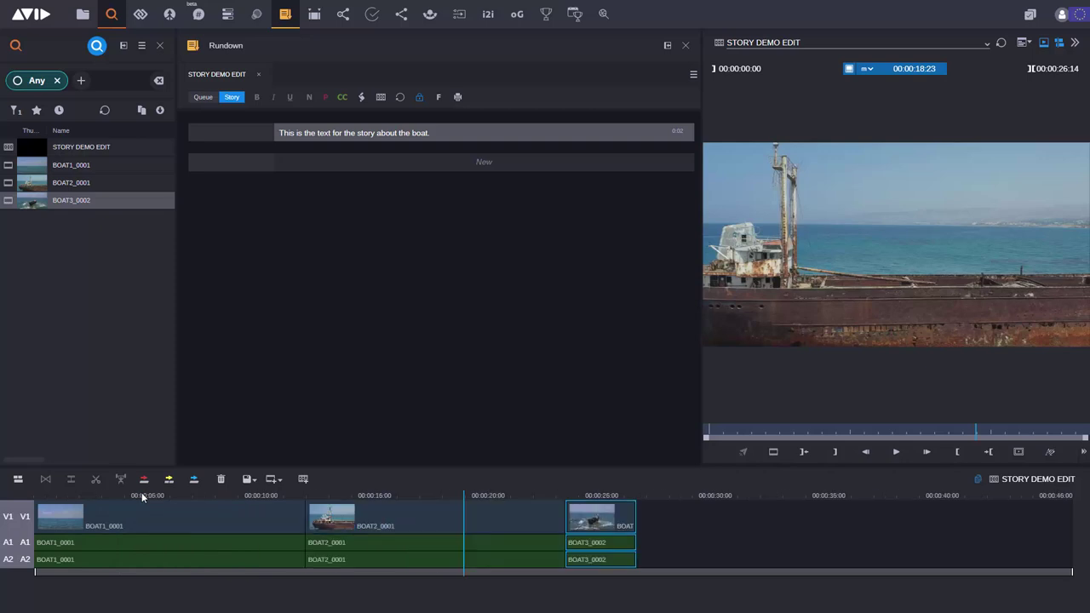
Step: Trim BOAT1_0001's tail back to where playback was stopped
drag(387, 495, 40, 502)
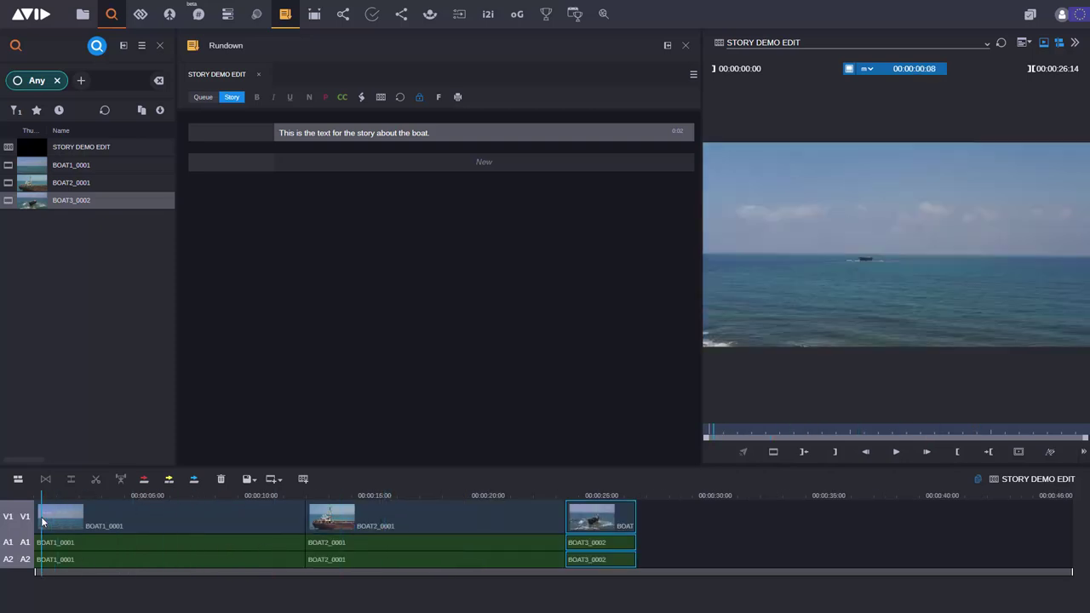
click(897, 453)
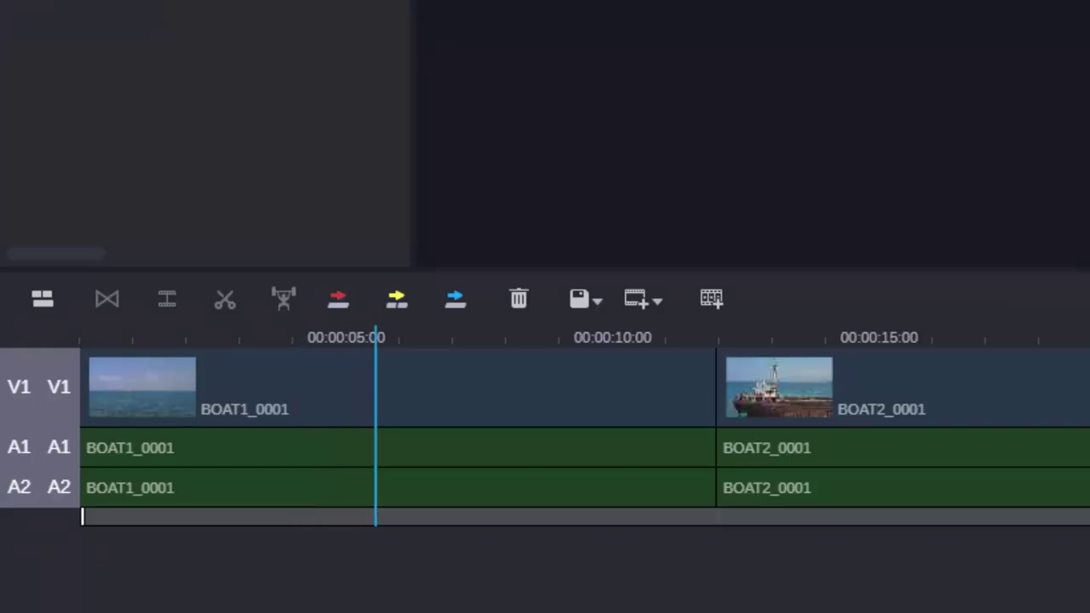
key(space)
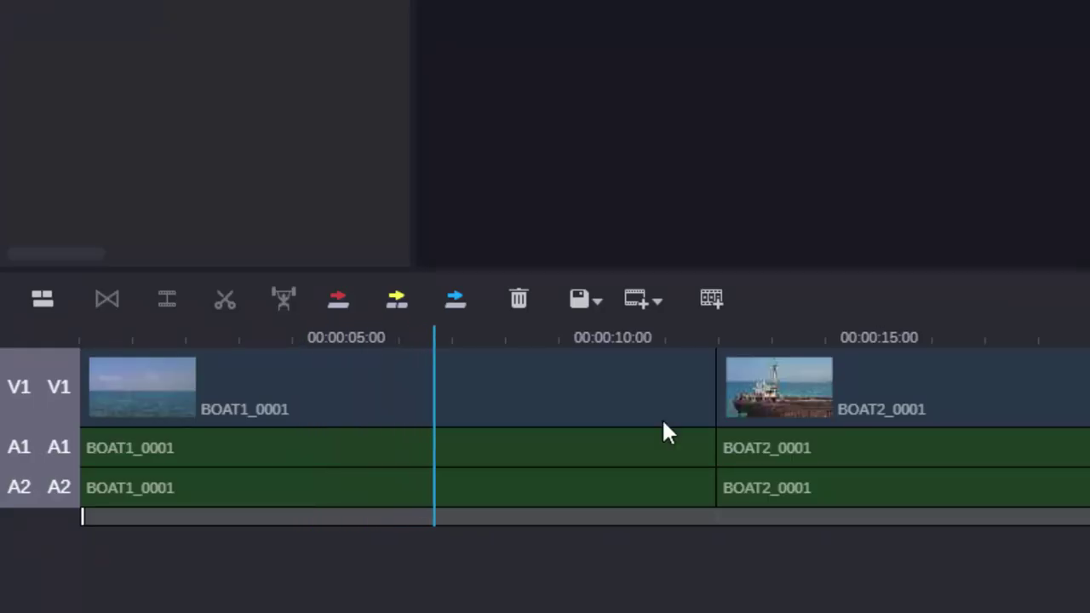
right_click(412, 388)
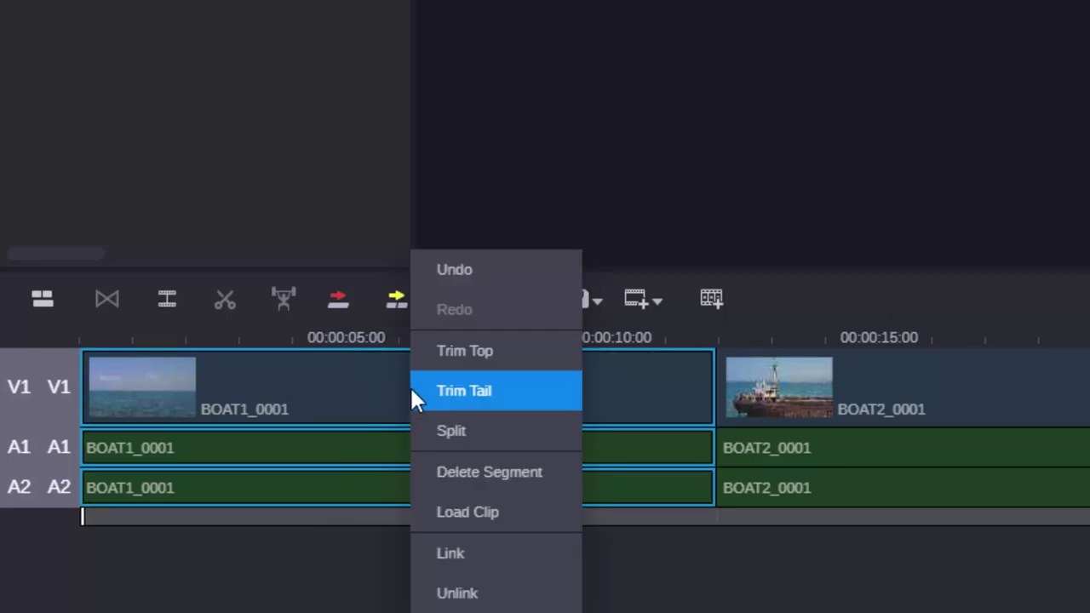
click(499, 404)
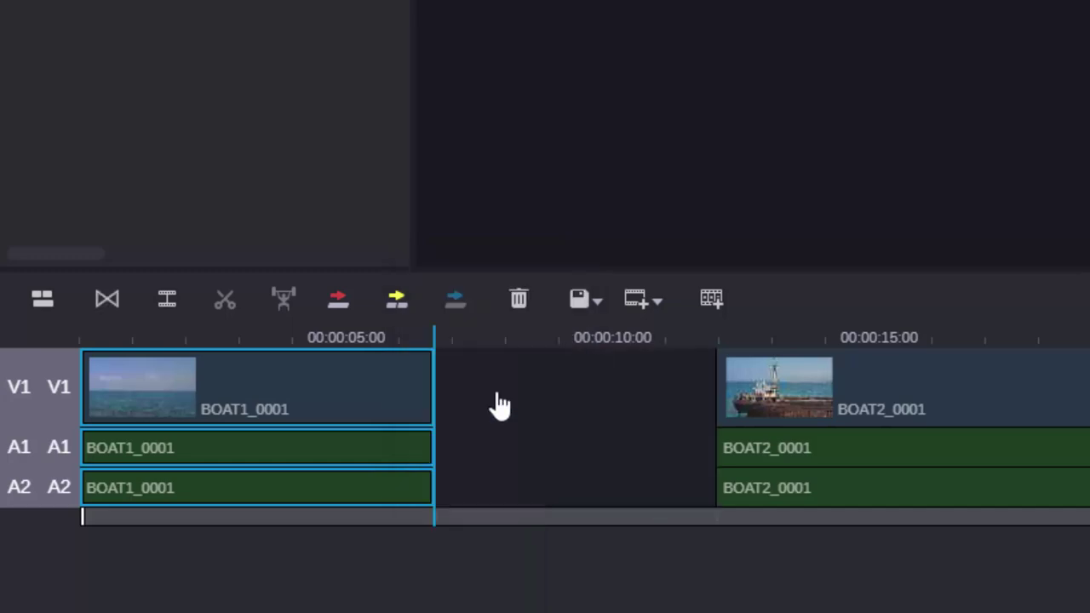
Step: Slide BOAT2_0001 left to close the gap behind BOAT1_0001
click(907, 407)
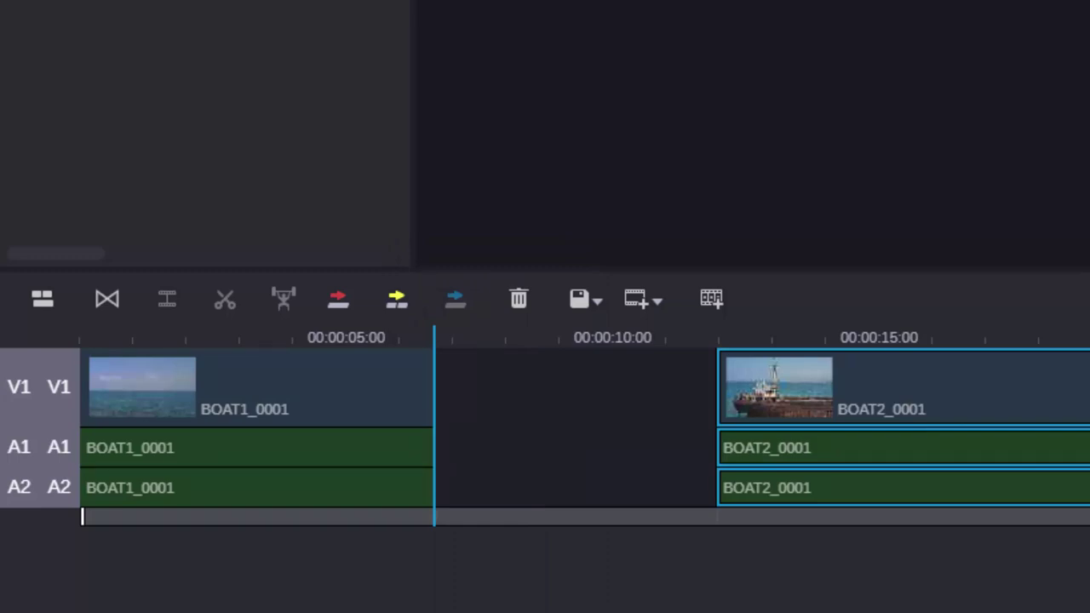
drag(1089, 430, 941, 428)
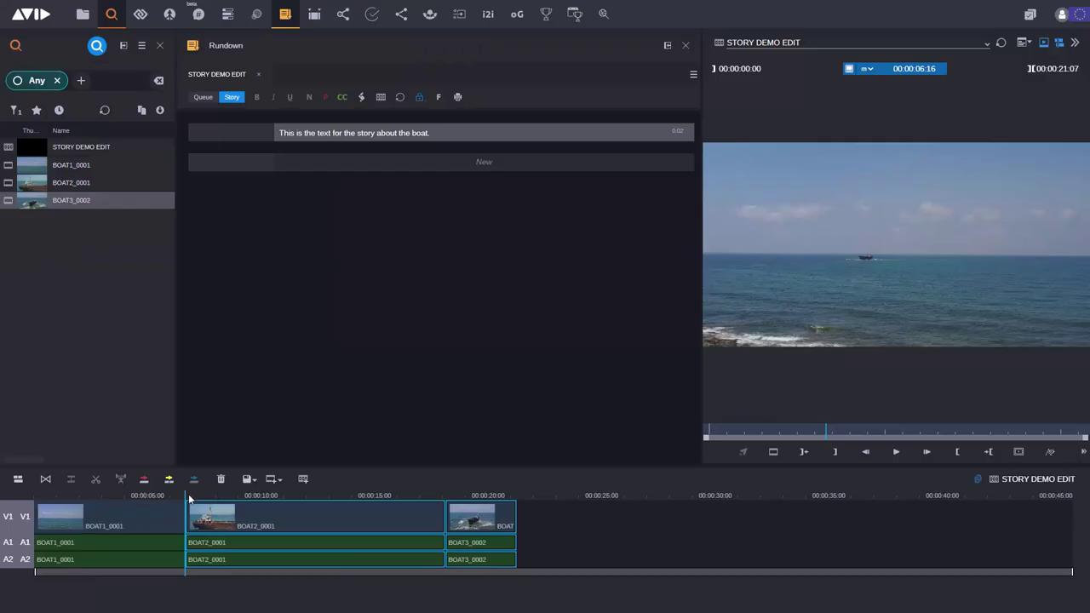
click(649, 339)
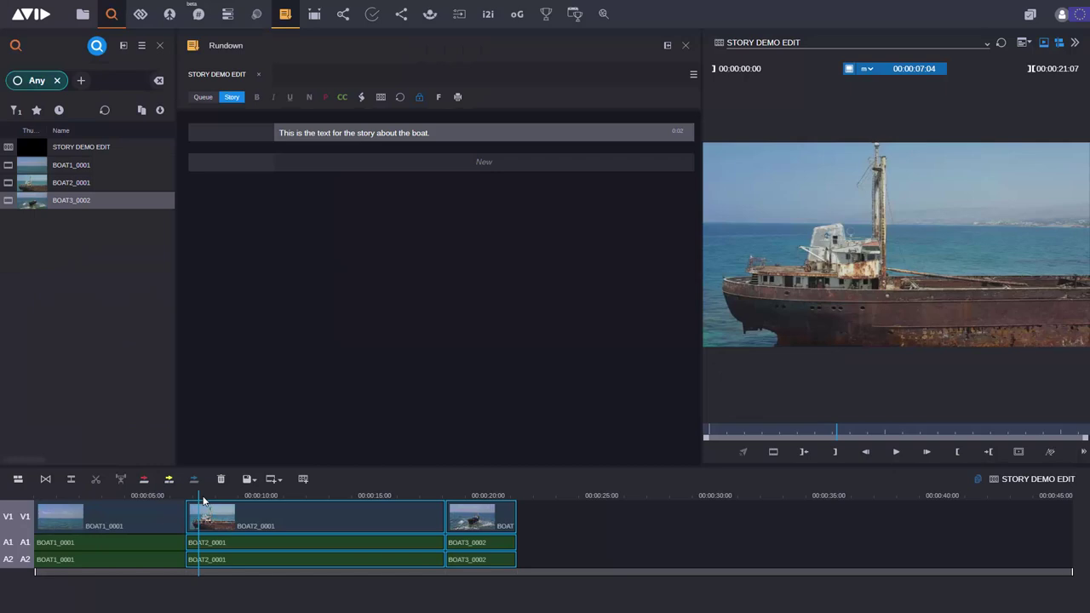
Step: Add a 40-frame centered dissolve at the BOAT2_0001–BOAT3_0002 cut
drag(277, 497, 447, 498)
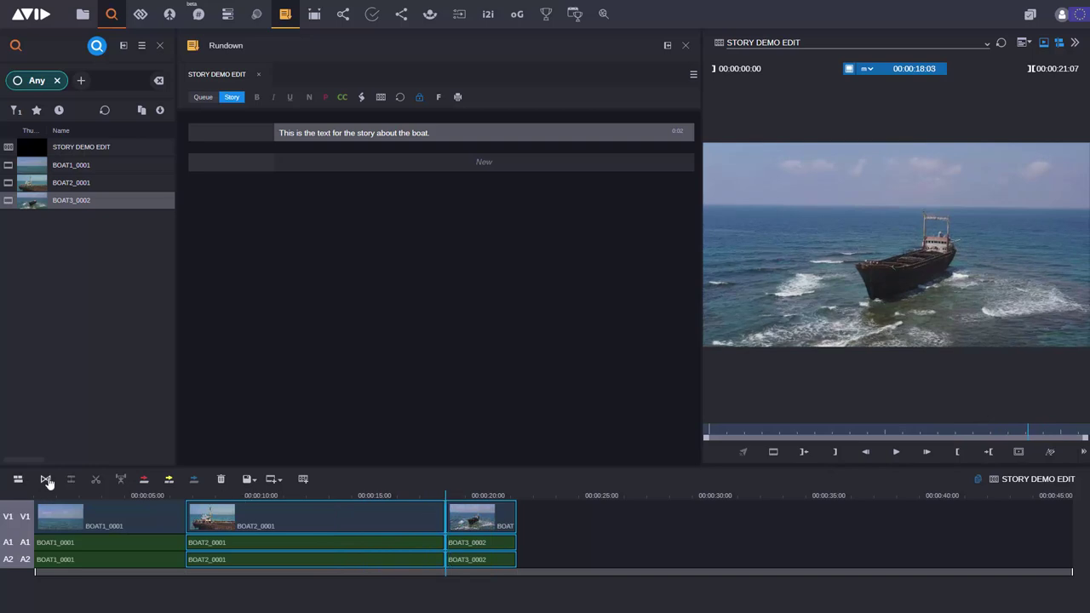
click(46, 480)
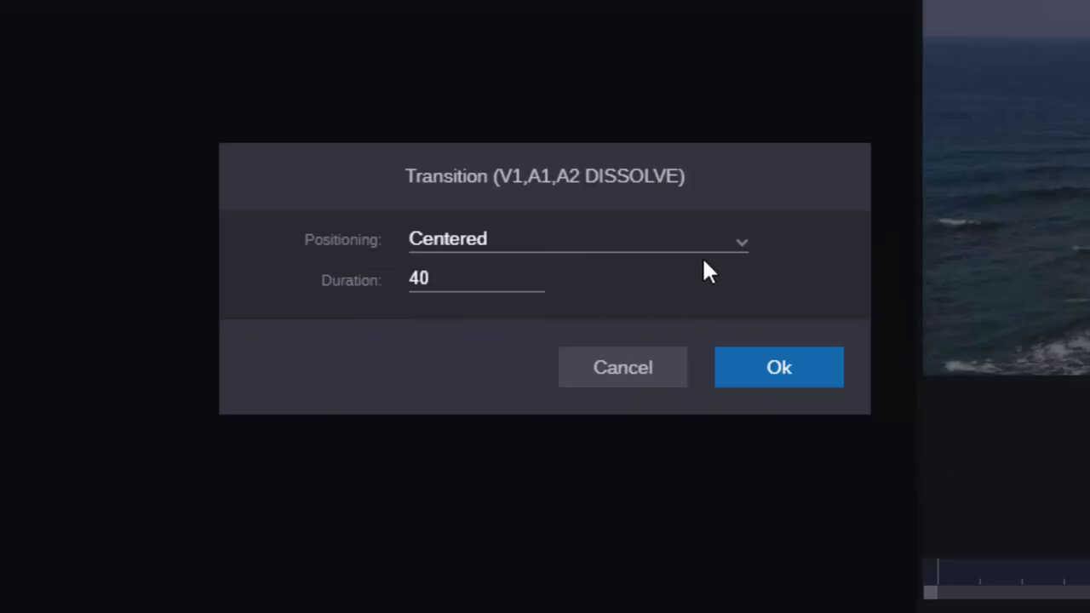
click(737, 245)
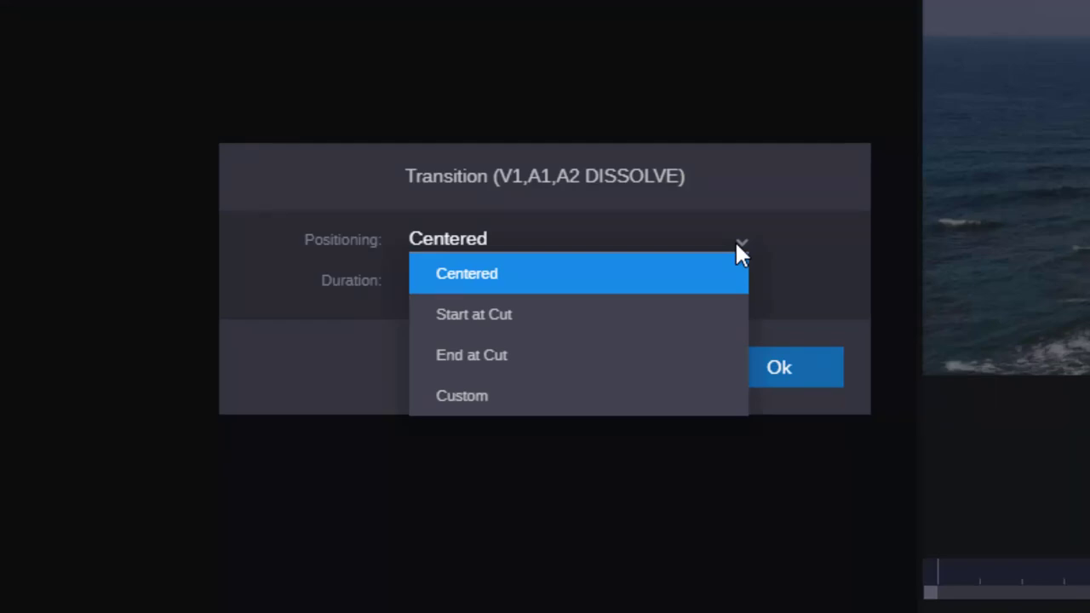
click(748, 190)
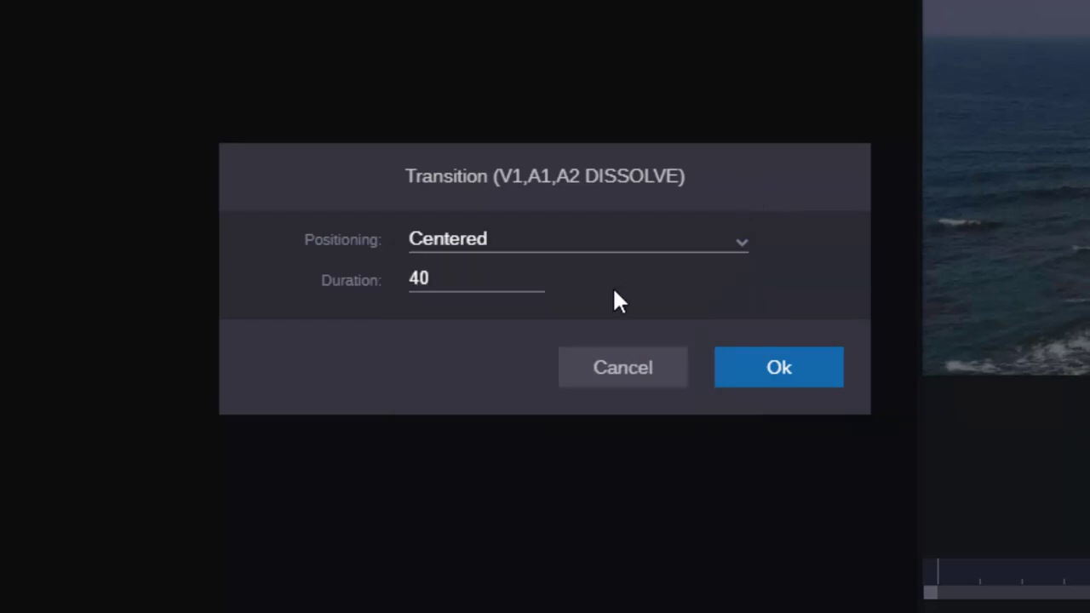
click(780, 368)
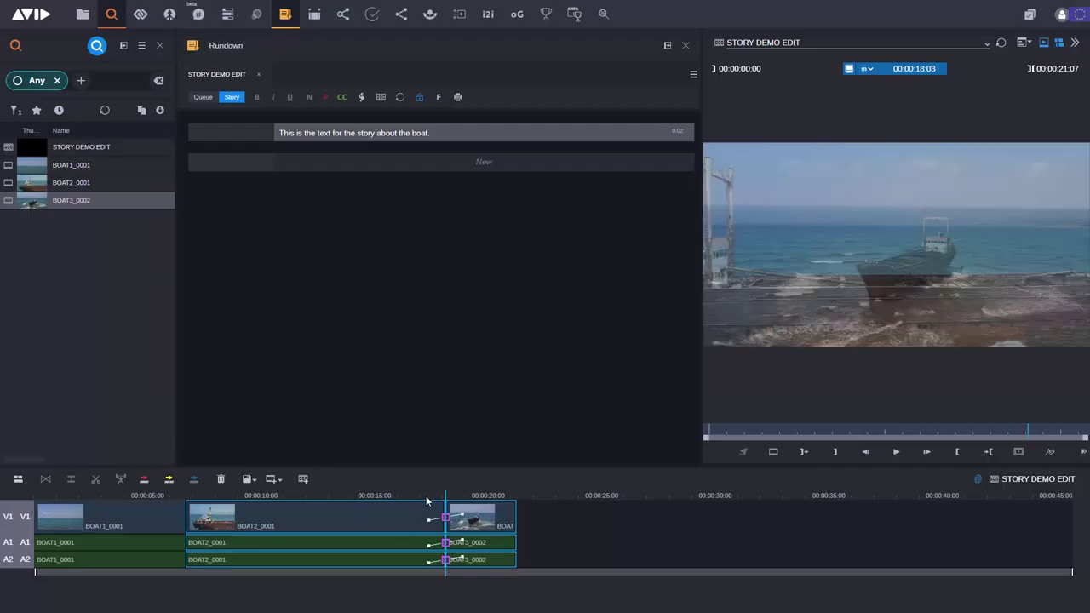
drag(428, 500, 362, 499)
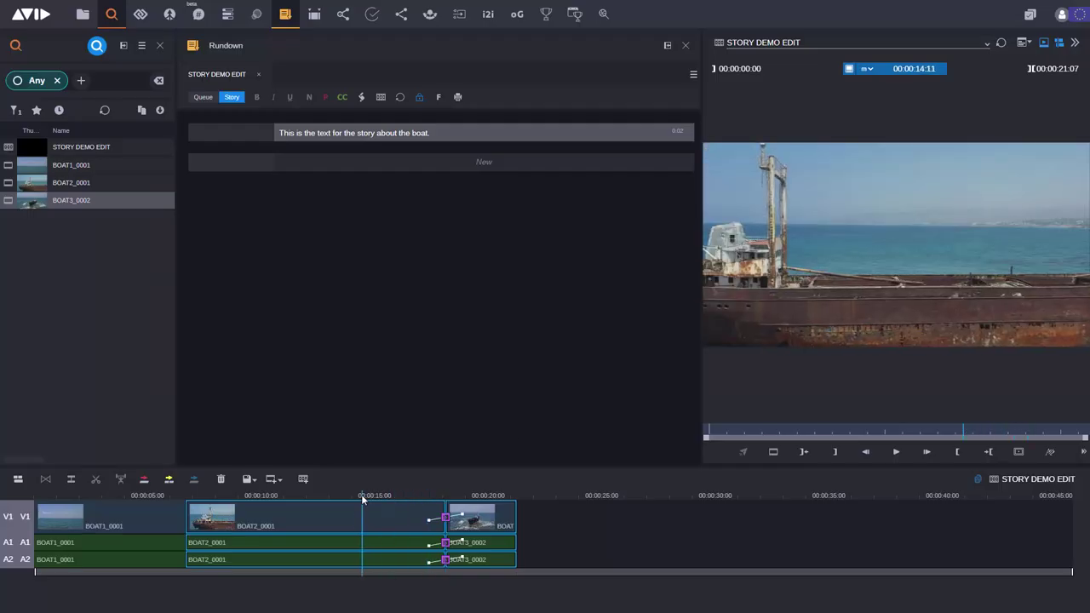
click(897, 456)
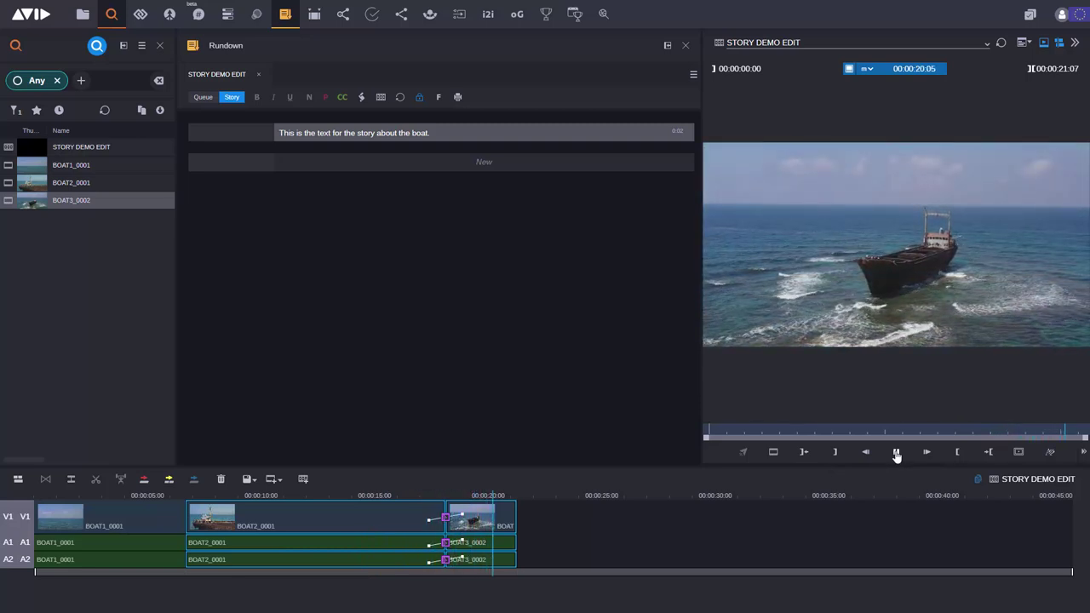
click(897, 455)
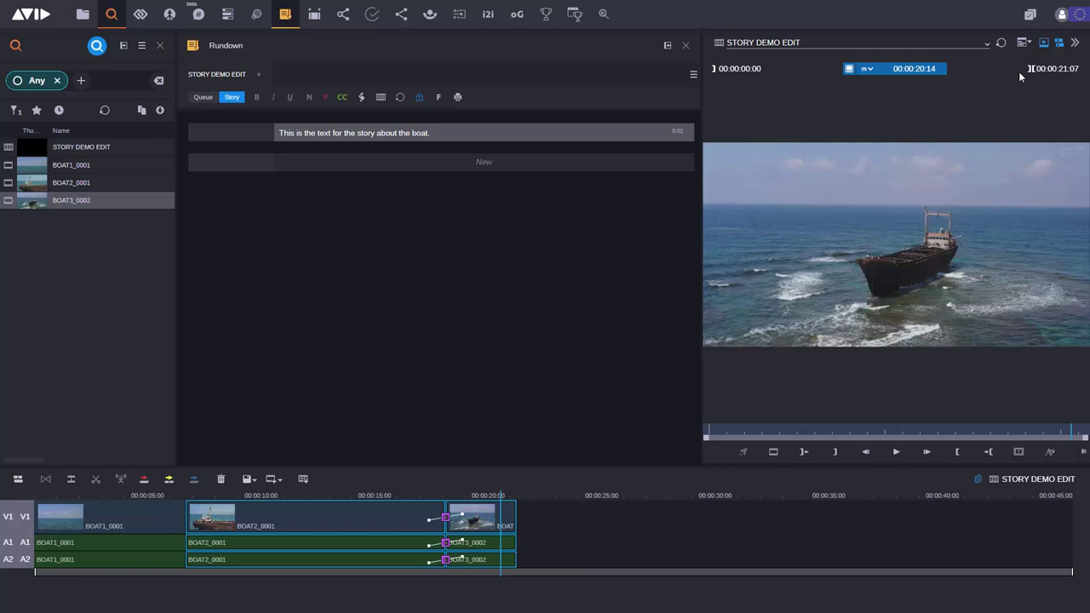
Step: Show the Graphics tab in the larger-viewer layout and widen the bin and rundown panels
click(1022, 46)
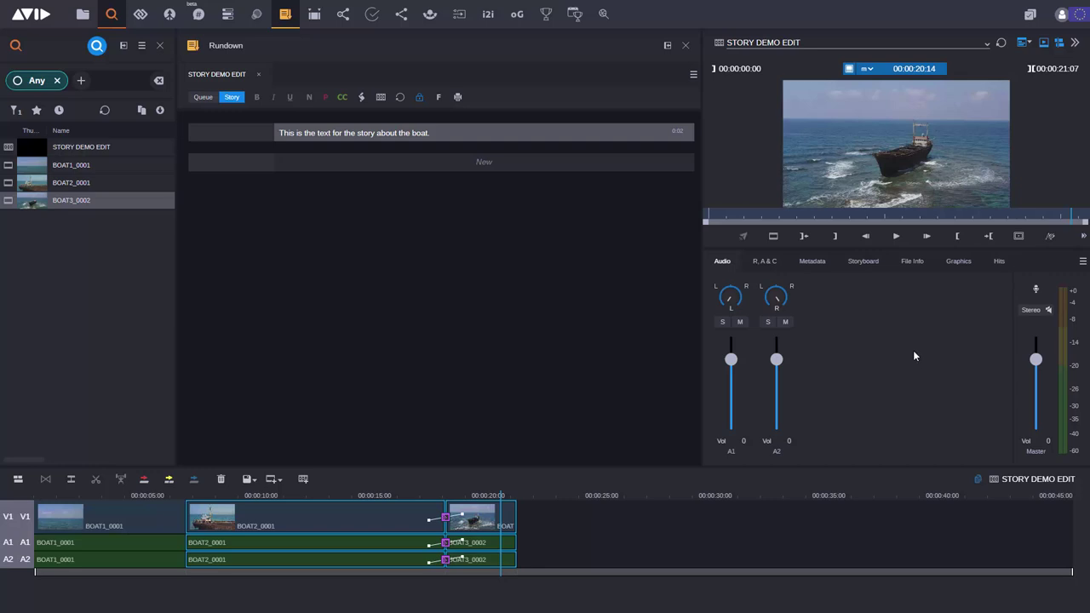
click(961, 263)
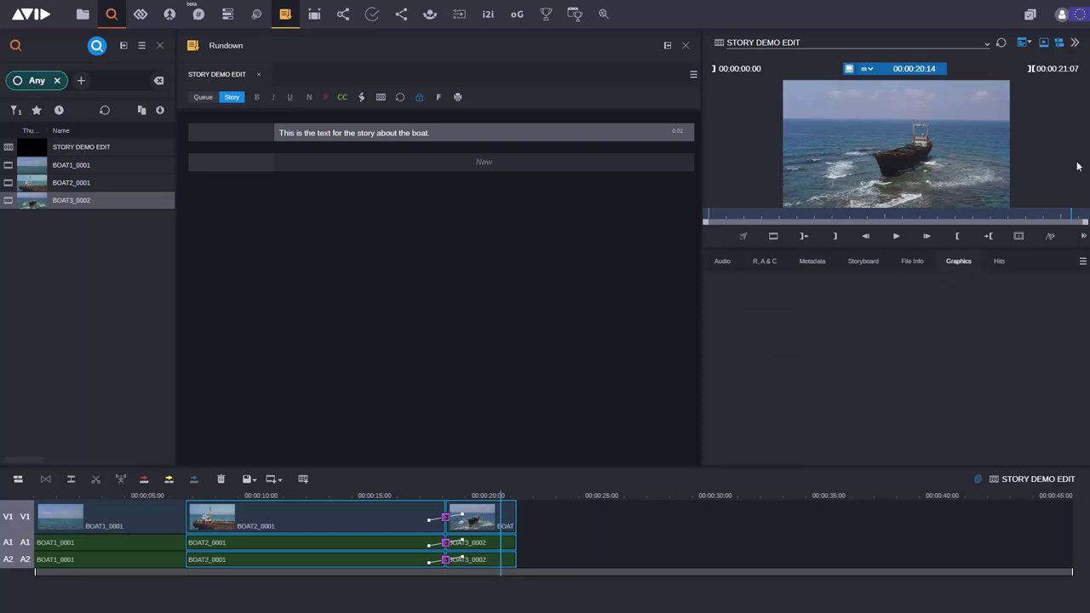
click(1030, 44)
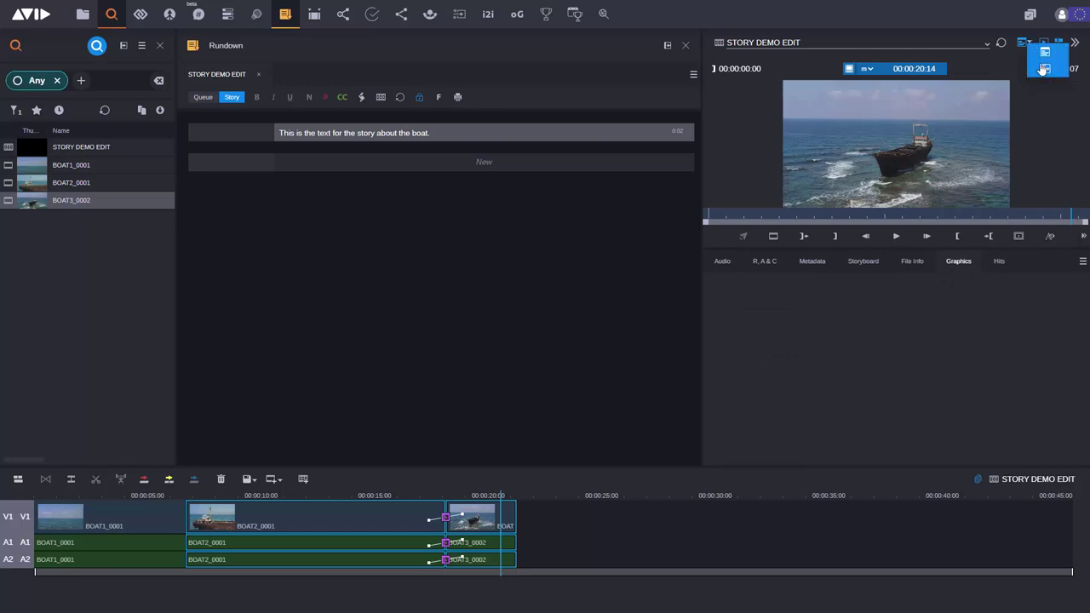
click(1045, 68)
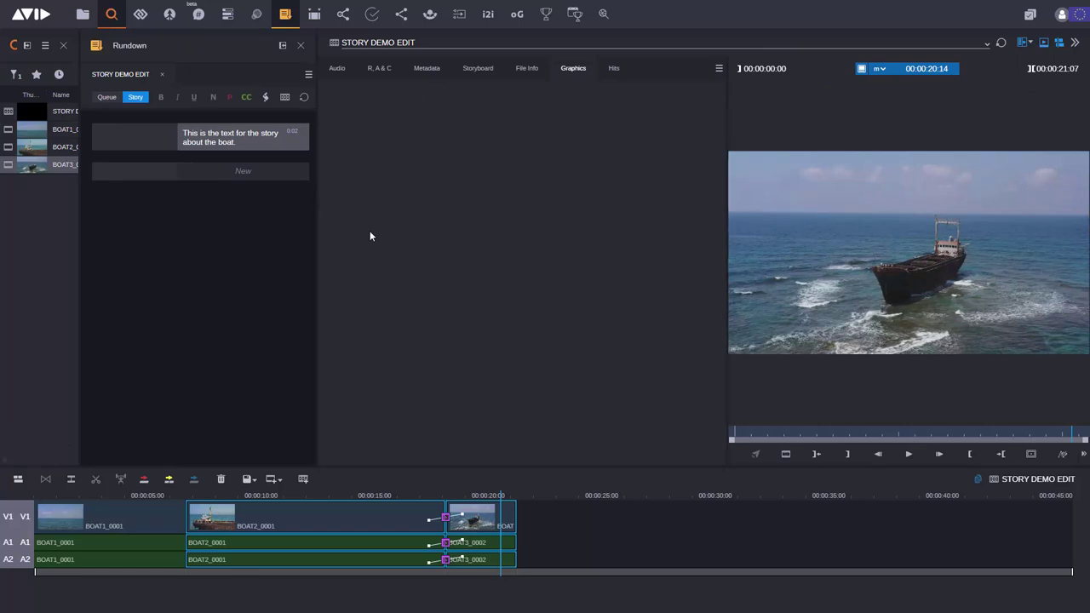
drag(315, 260, 444, 261)
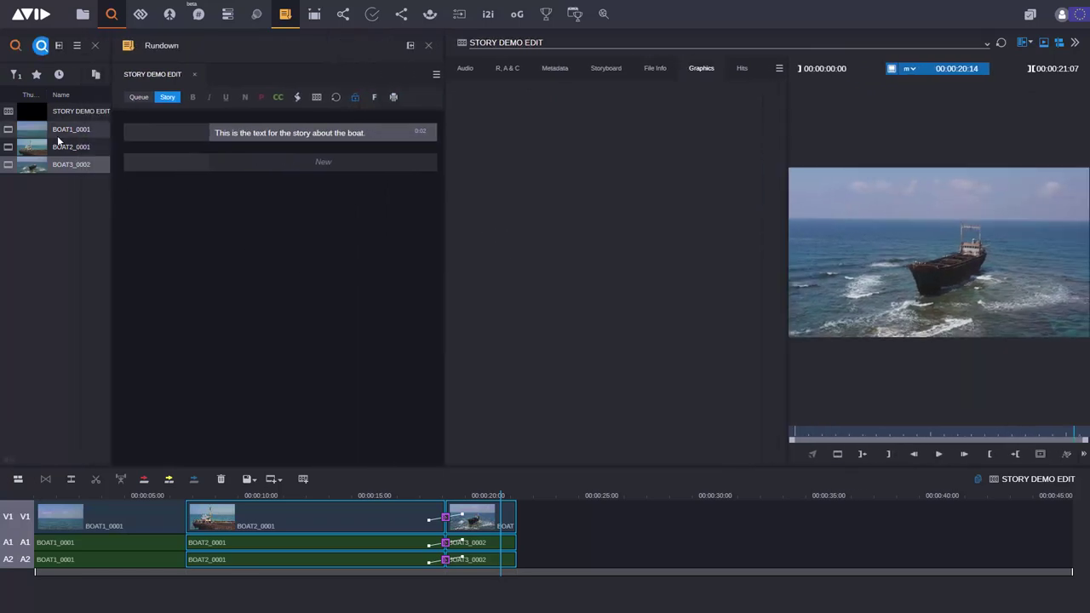
Step: Browse from root through maestro-news > TEMPLATES > Maestro News GFX into the News Package 1 folder
click(83, 14)
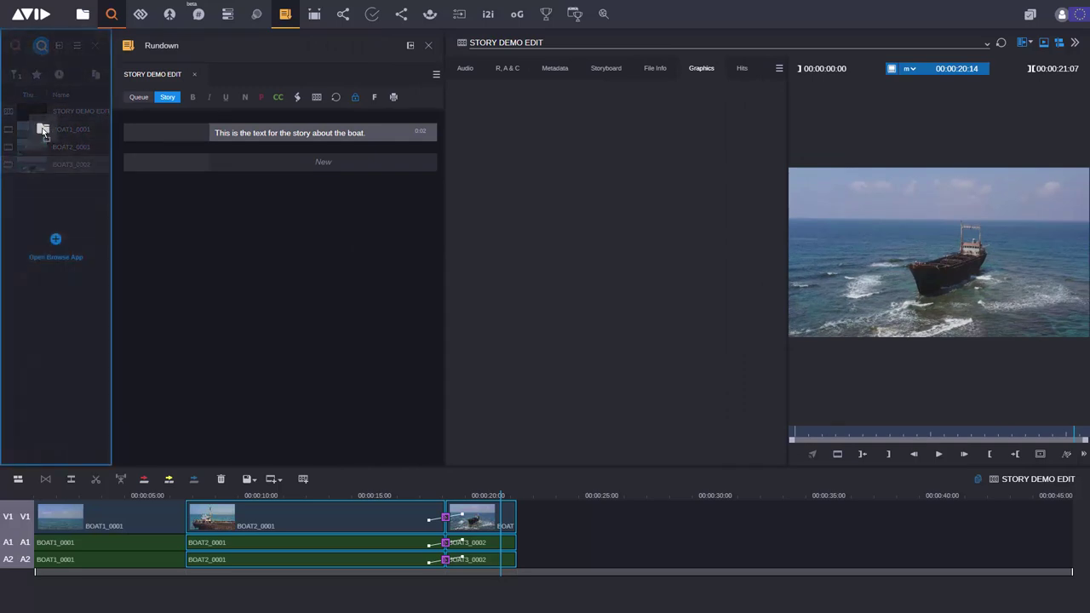
click(15, 75)
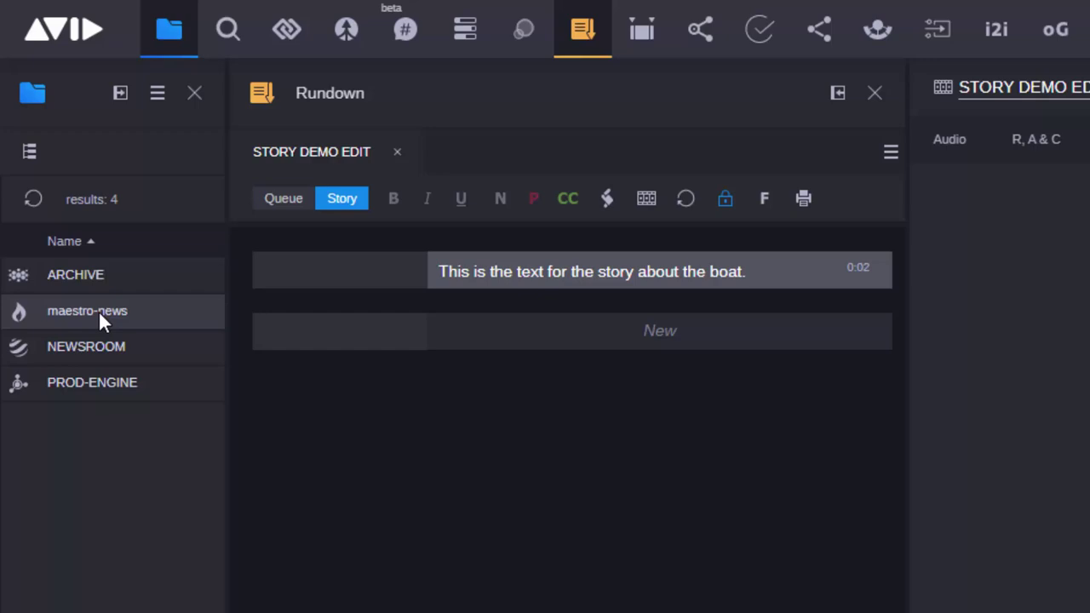
double_click(85, 310)
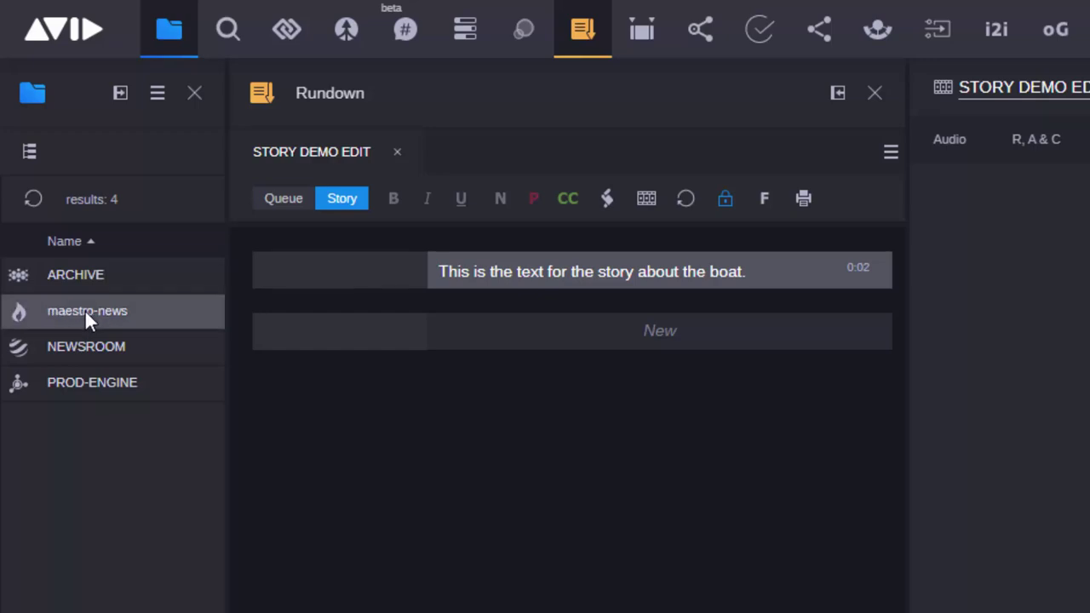
double_click(84, 310)
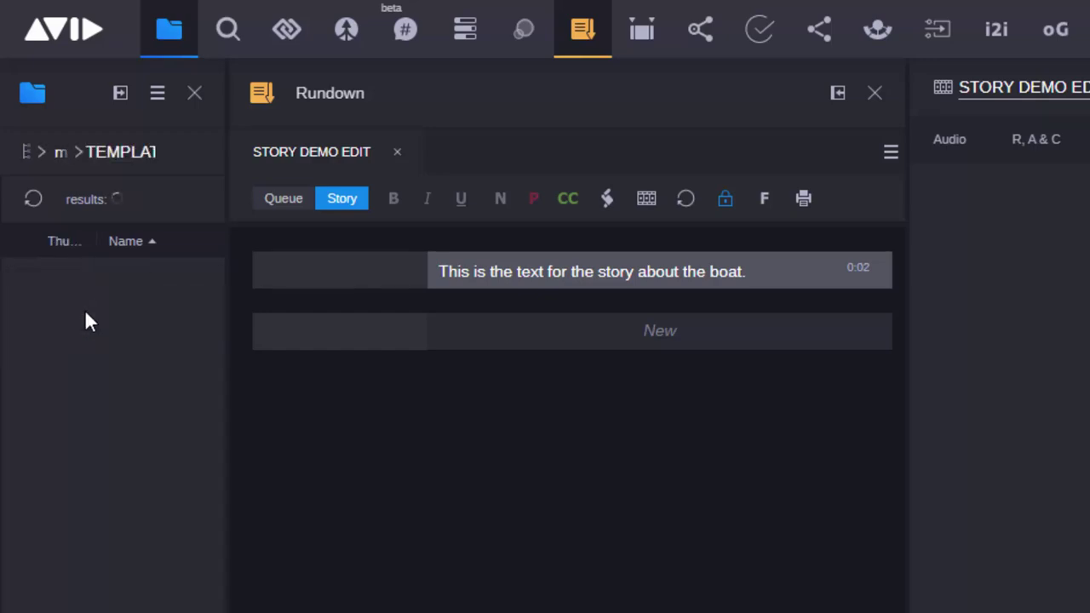
double_click(63, 275)
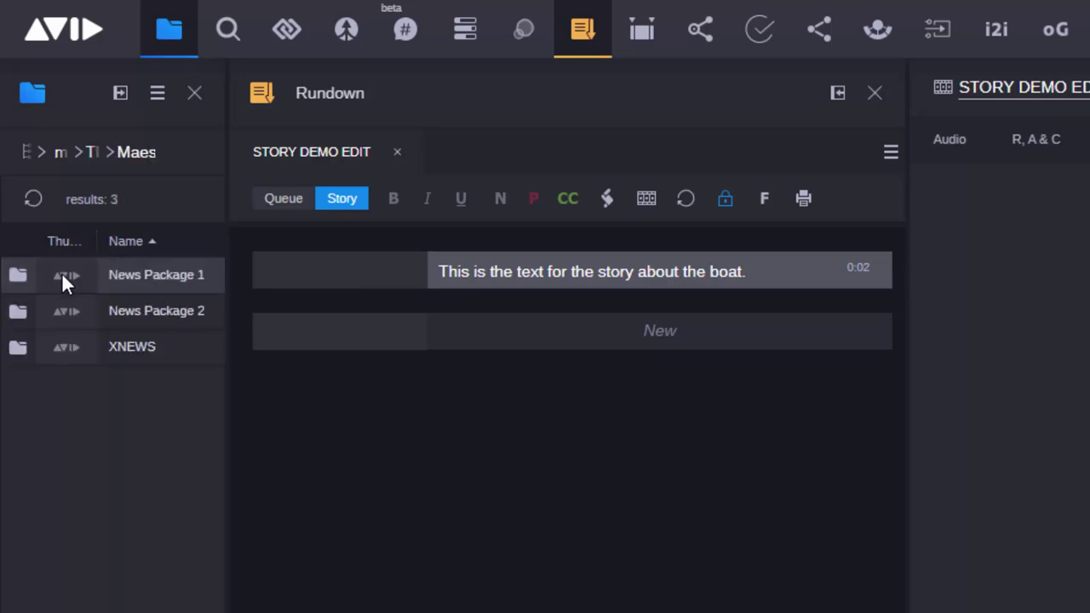
double_click(63, 275)
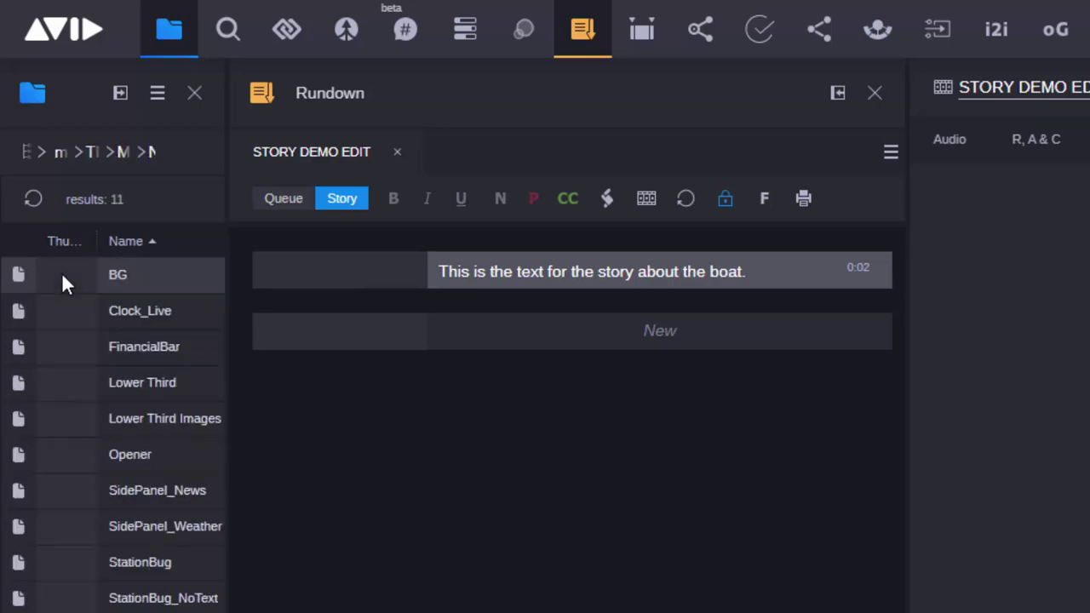
Step: Load the Lower Third template as TWO LINES reading 'MEDIACENTRAL CLOUD UX' and 'MAESTRI GRAPHICS'
double_click(65, 383)
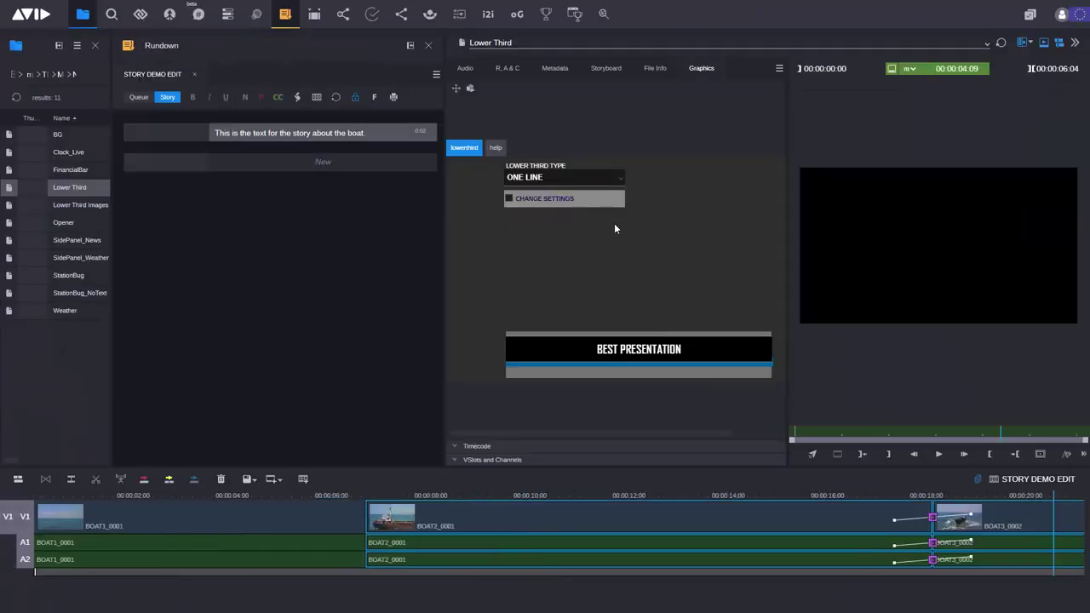
click(622, 186)
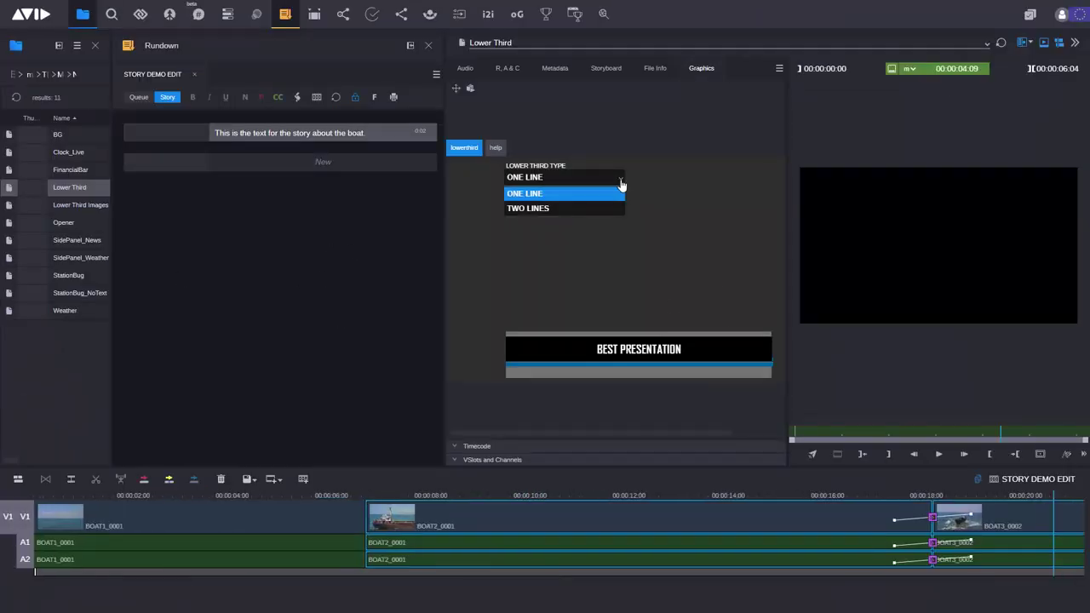
click(547, 209)
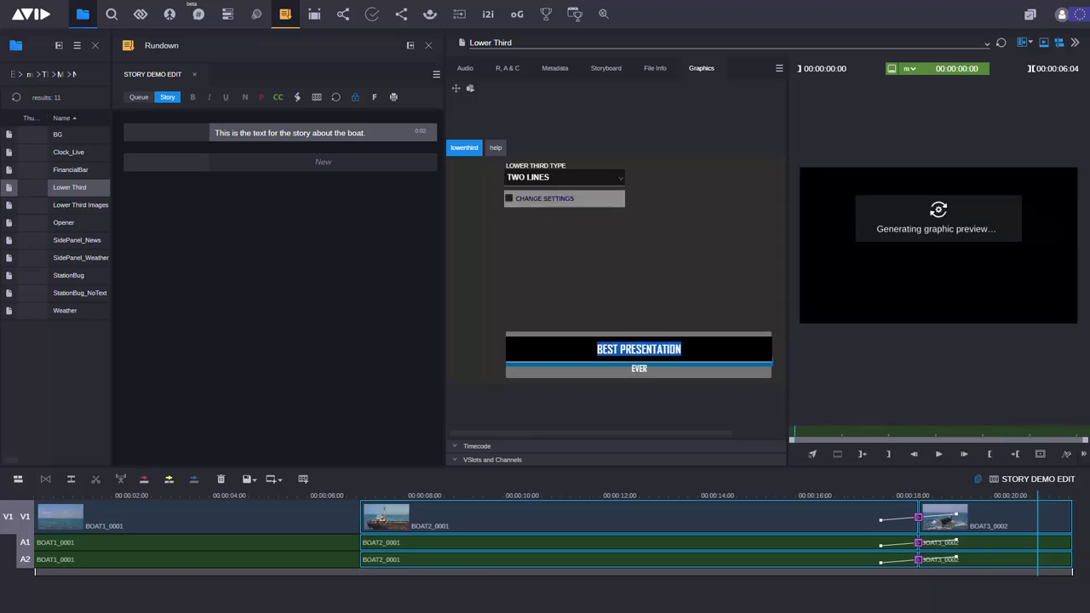
text(MEDIA)
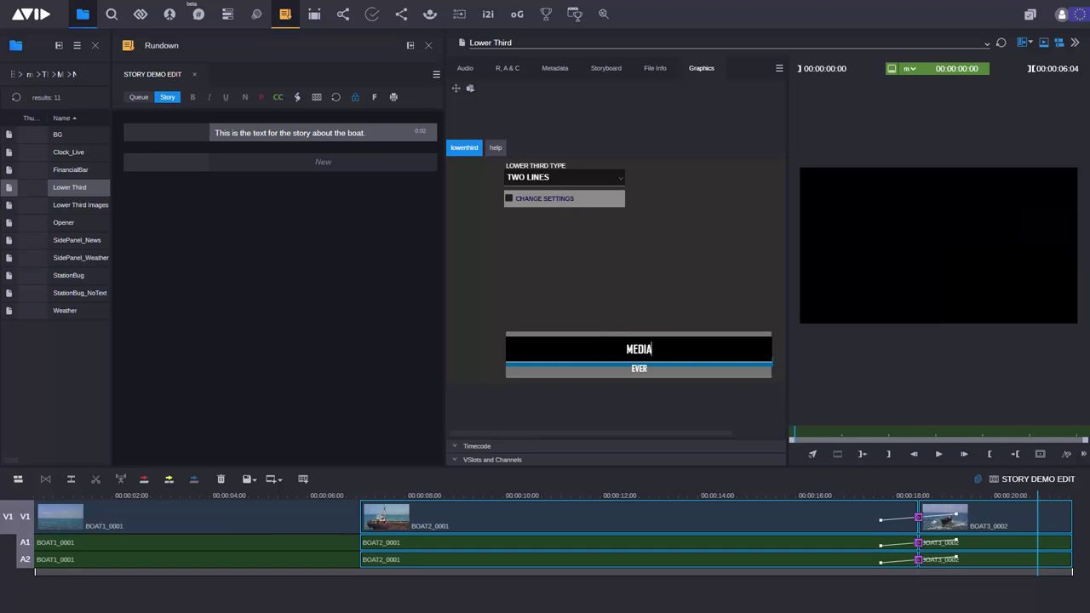
text(CENTRAL CL)
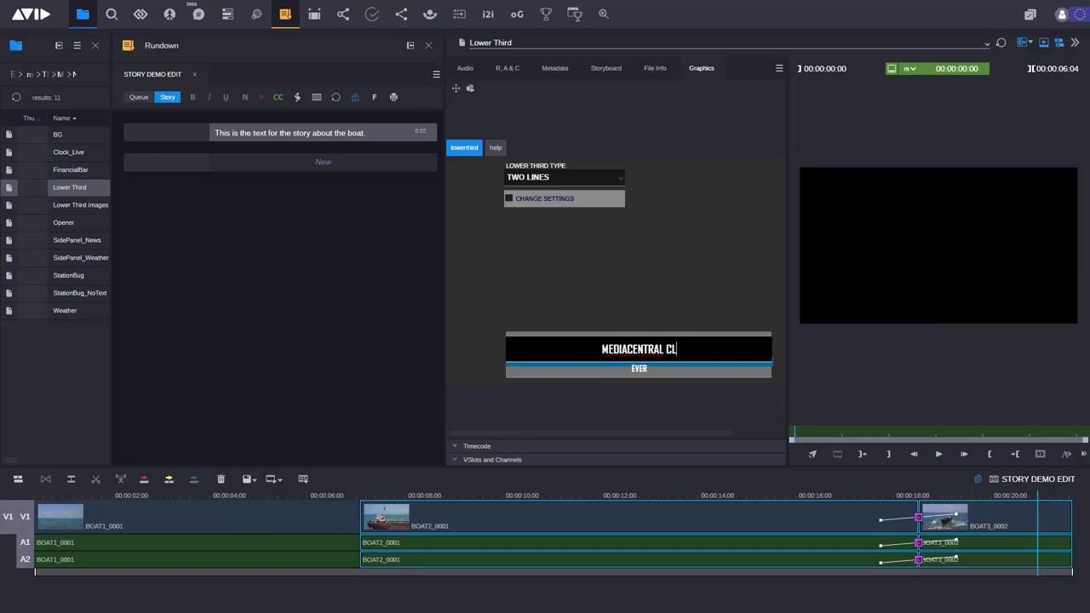
text(OUD U)
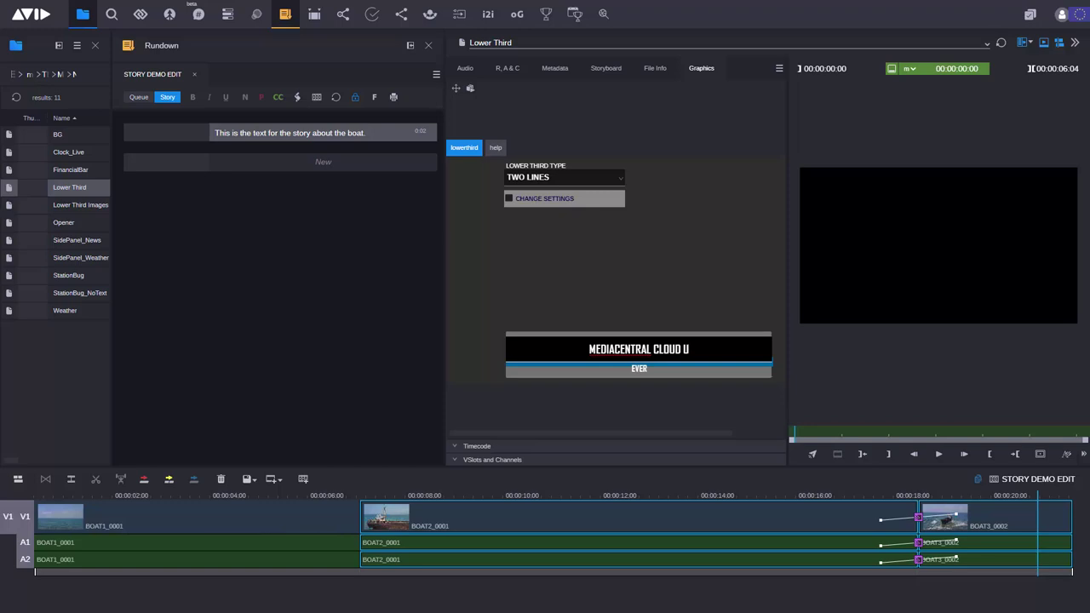
text(X)
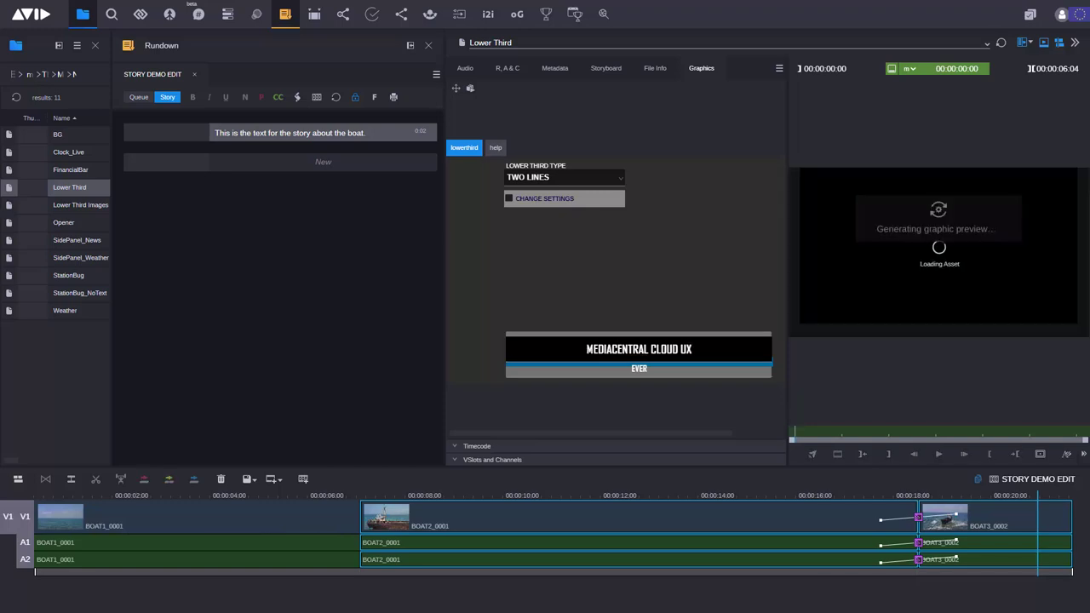
key(Tab)
text(MAESTRI)
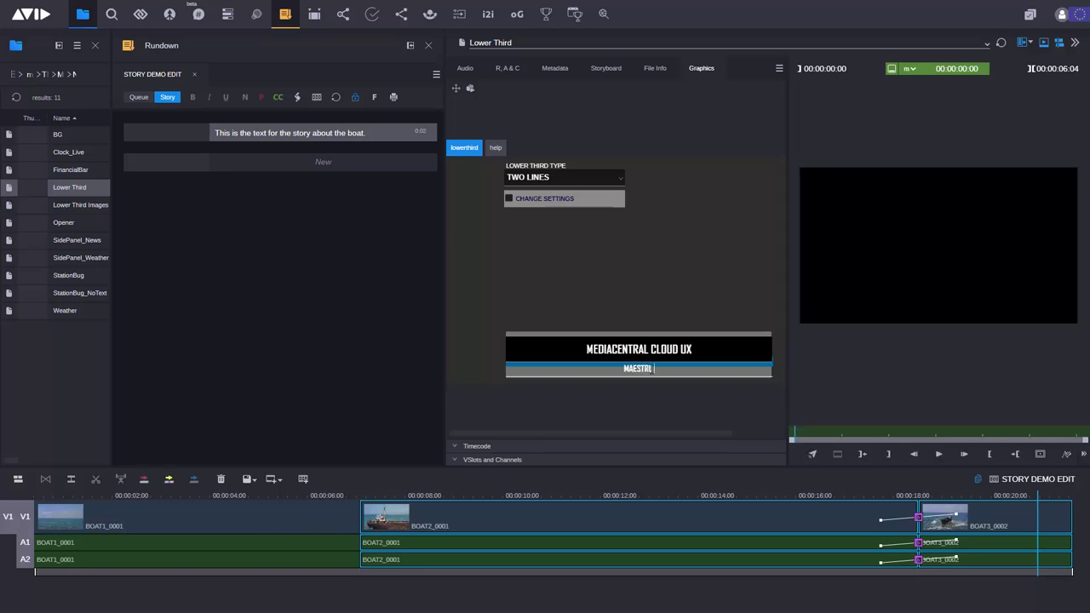
key(BackSpace)
text(O GRAPHICS)
Step: Refresh the graphic preview and play through the lower-third animation
click(470, 89)
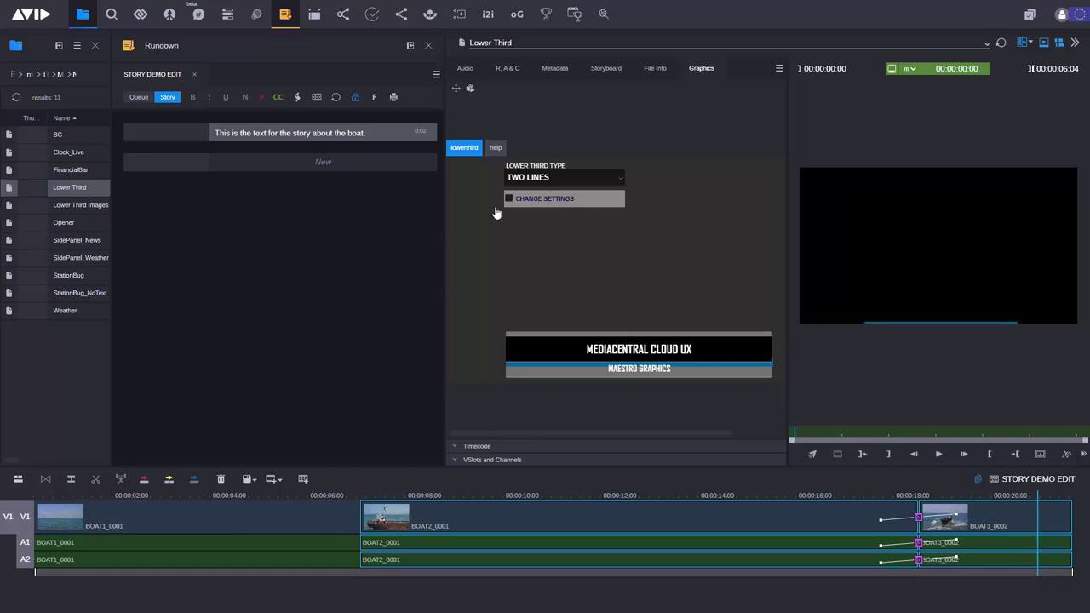
click(938, 455)
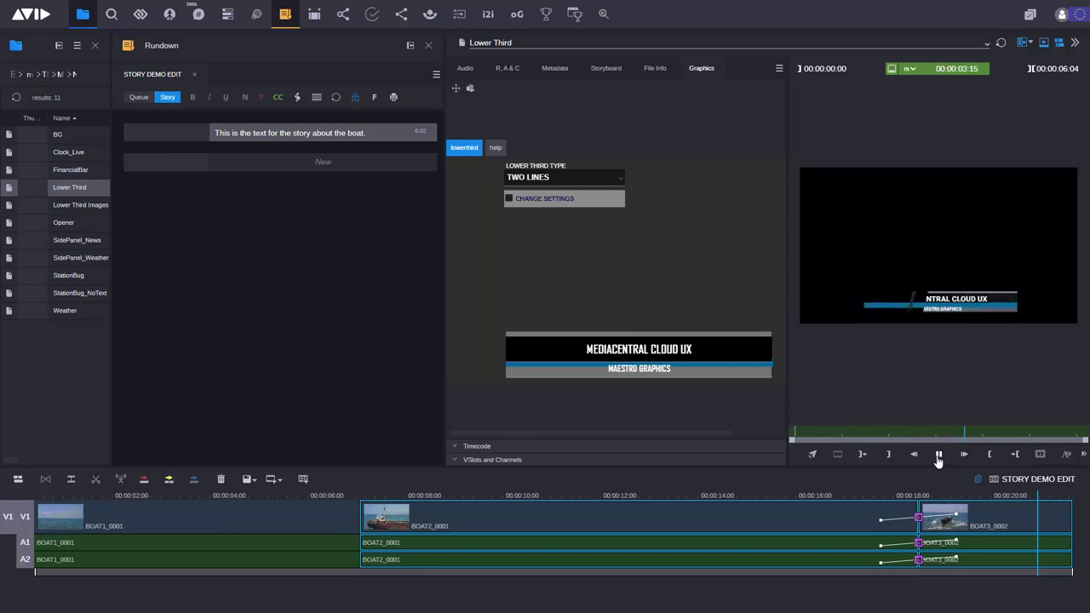
click(939, 458)
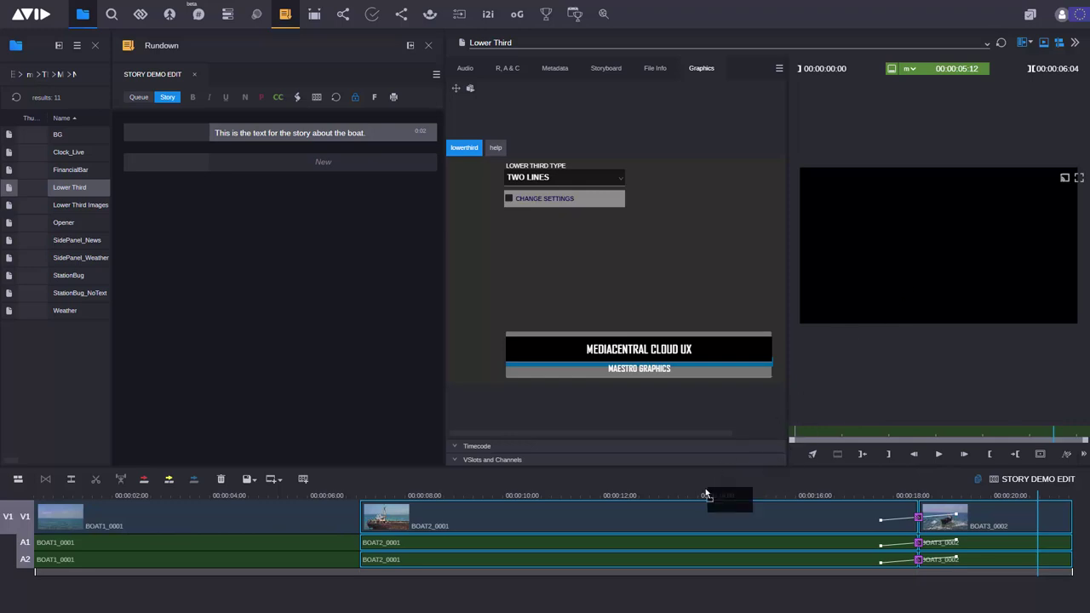
Step: Add the lower third to the sequence timeline, slide it earlier, and preview it from 08:20
drag(705, 490, 705, 492)
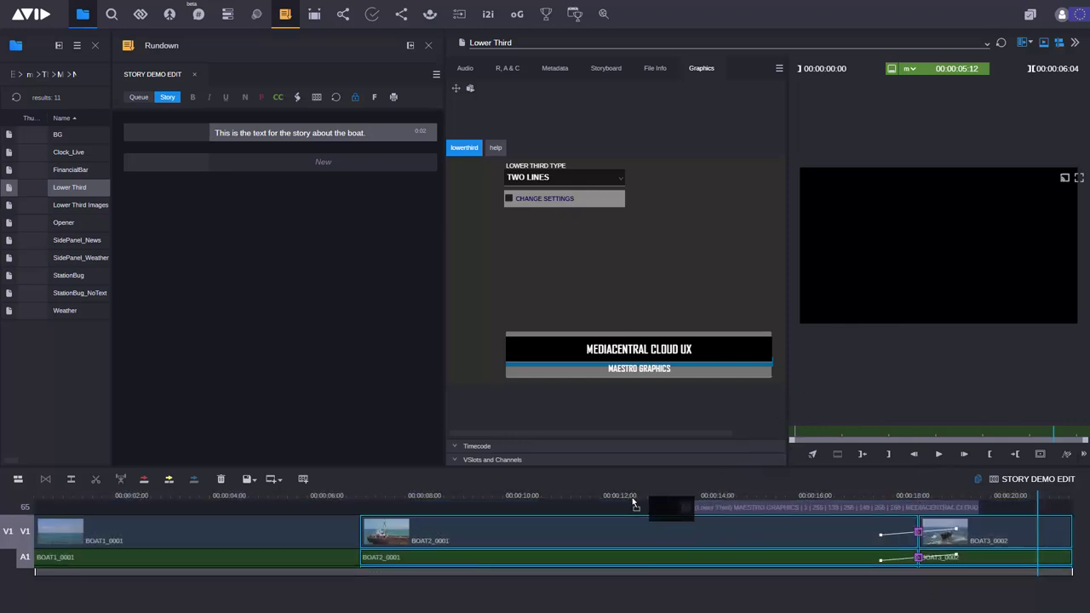
drag(634, 503, 519, 506)
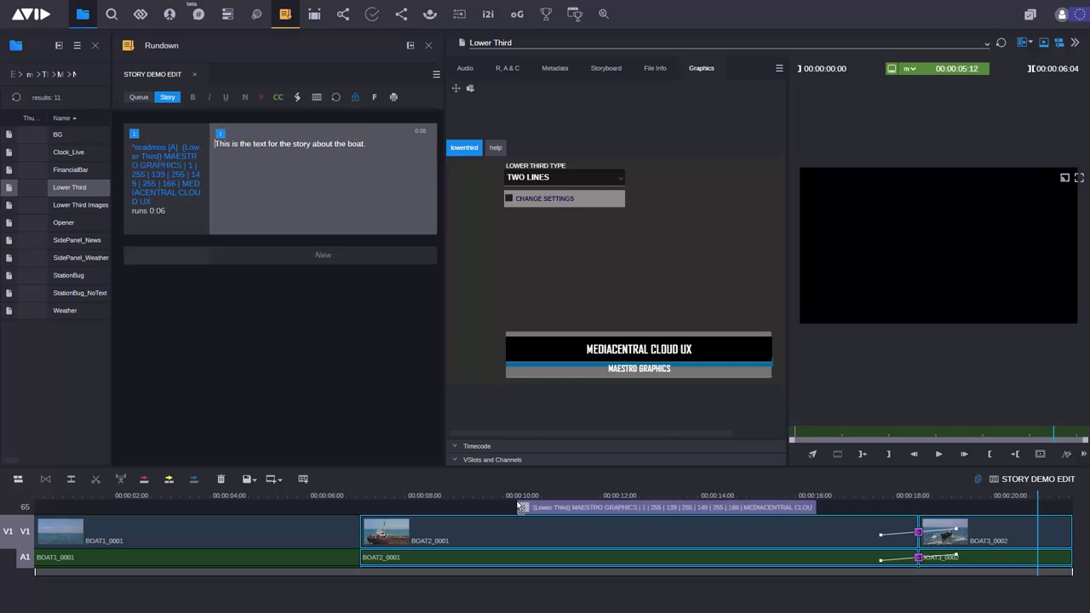
click(463, 496)
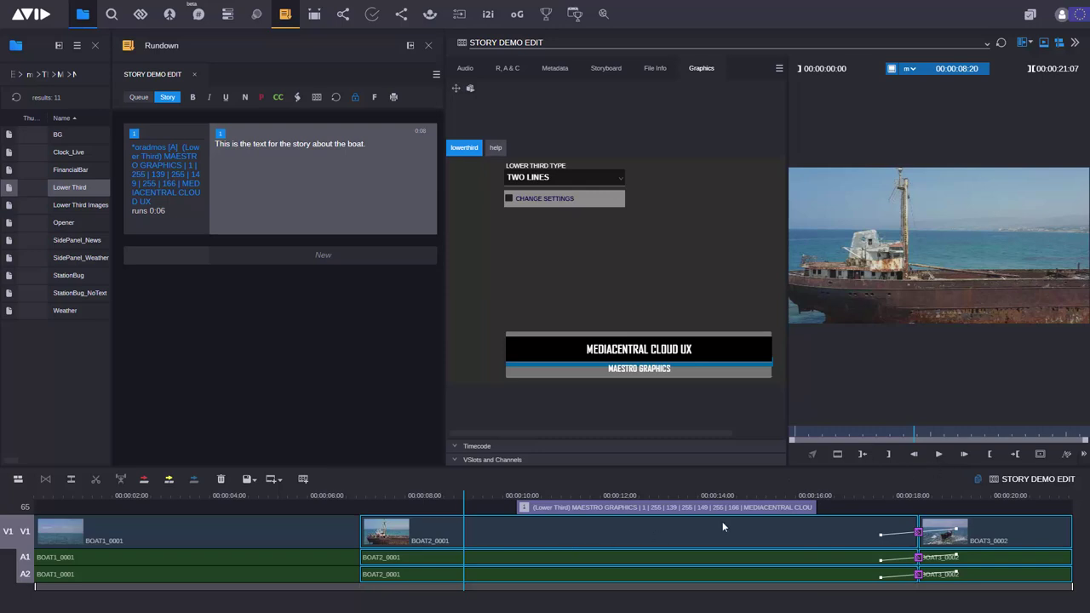
click(1021, 43)
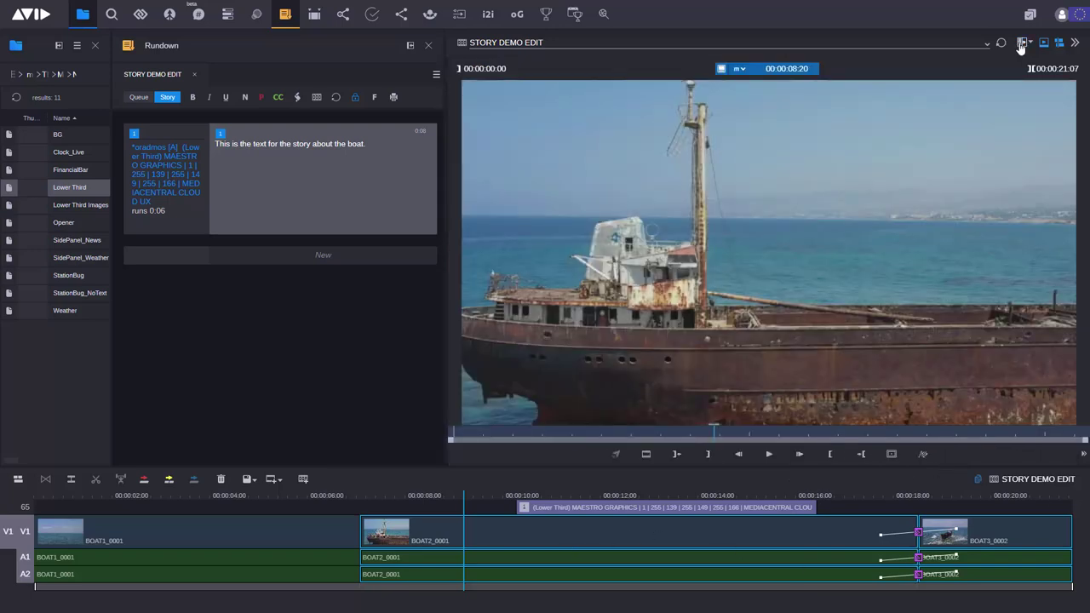
click(769, 457)
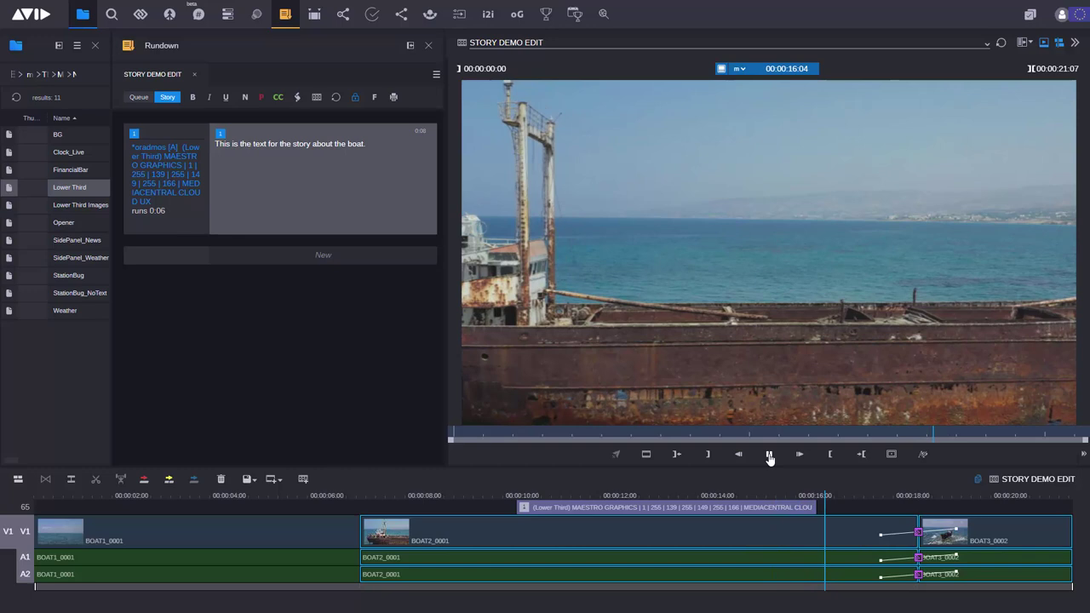
click(768, 457)
Step: Nudge the lower third earlier, shorten its end, and replay it from 00:00:08:21
drag(717, 508, 675, 509)
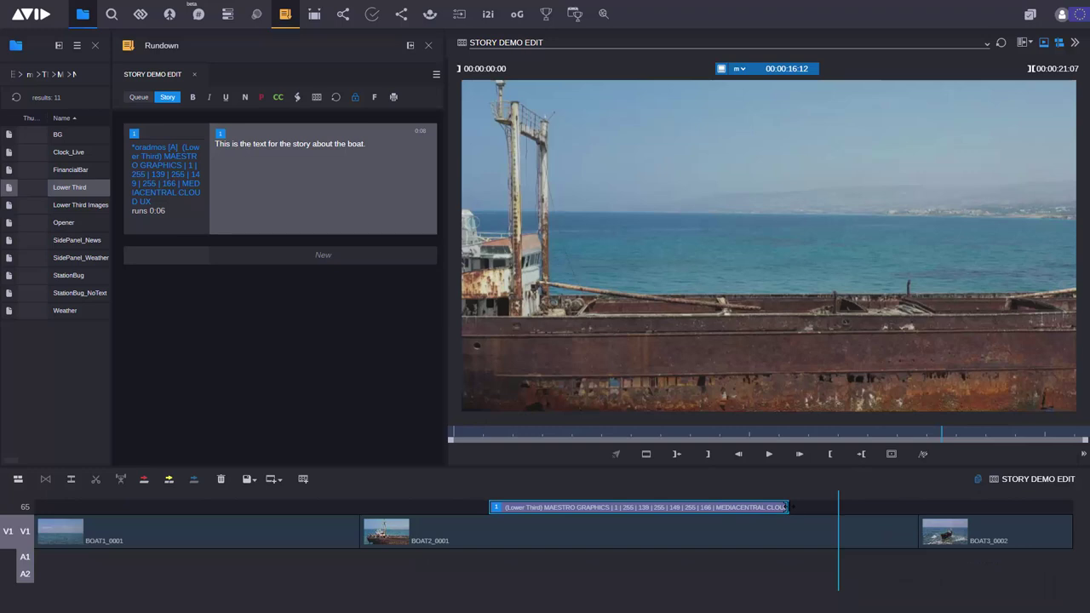
drag(788, 507, 718, 508)
click(467, 499)
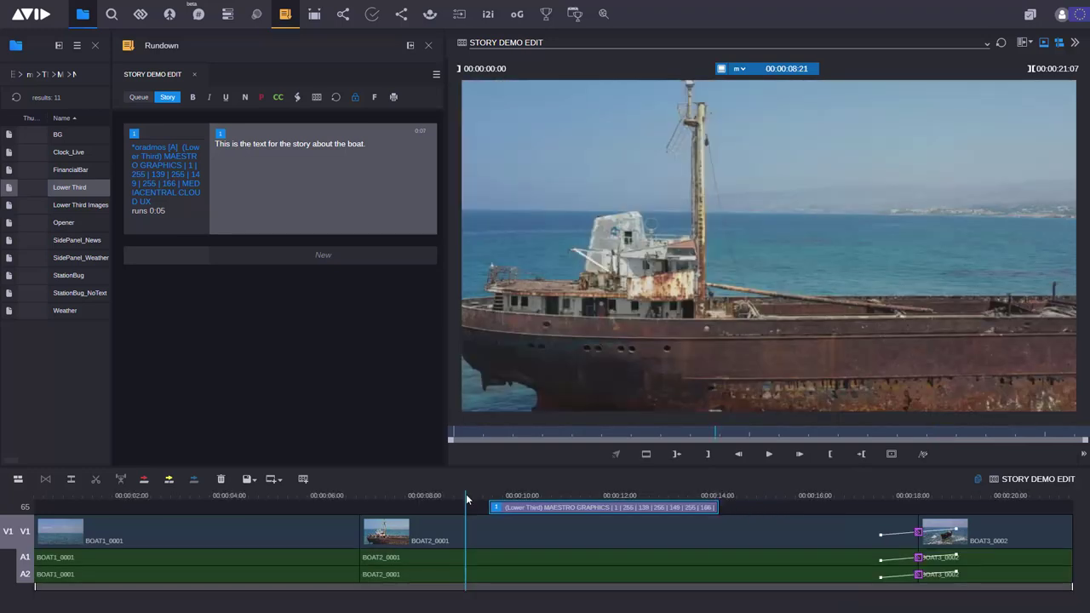
click(769, 458)
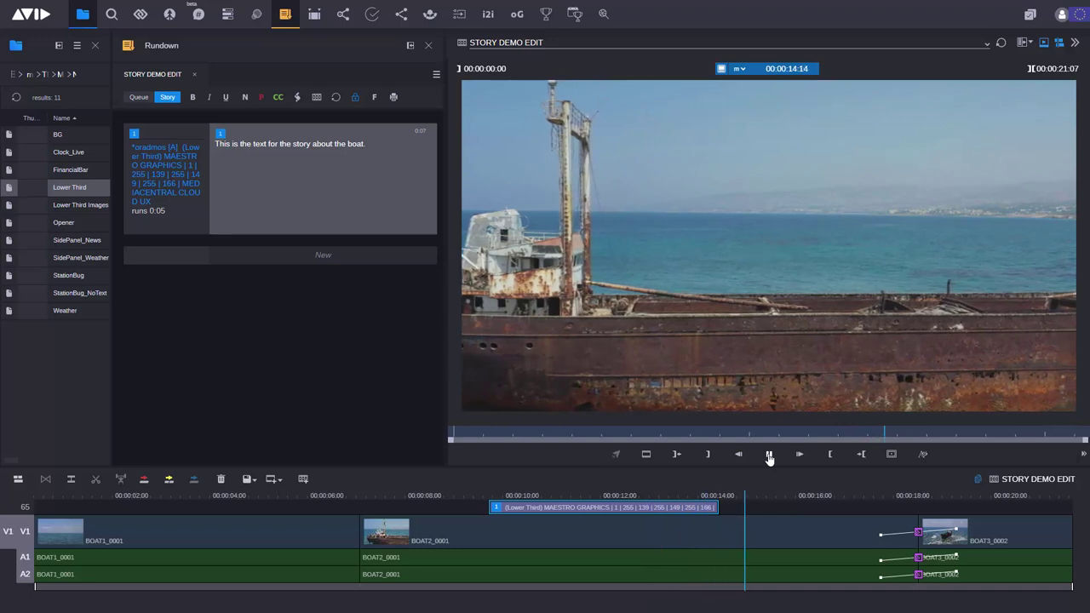
click(769, 457)
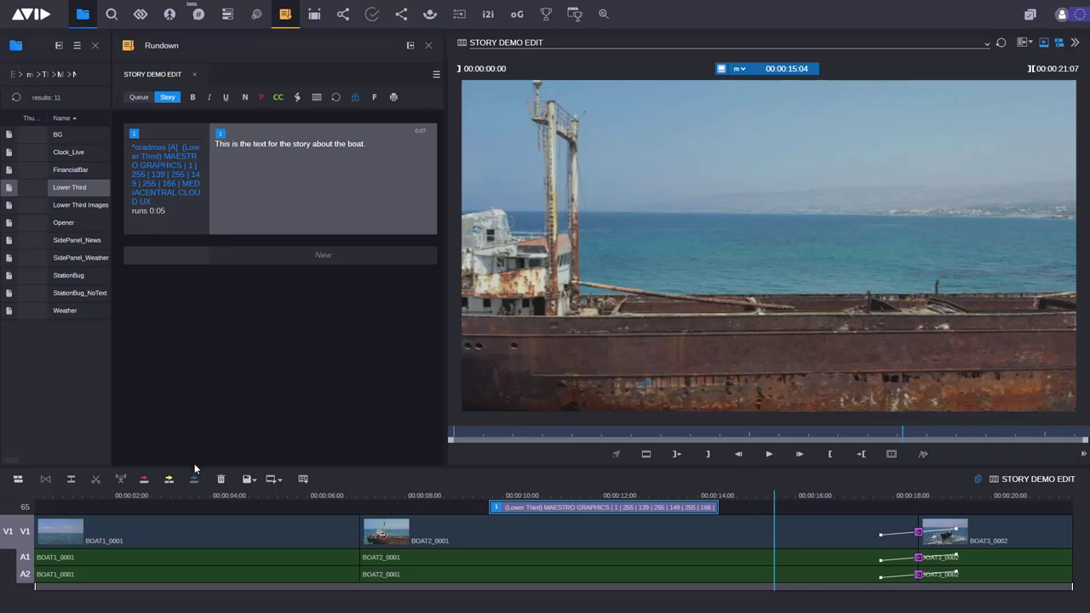
Step: Save STORY DEMO EDIT and send it to playback with Burn Graphics via To_Paris_FTP_SERVER_1
click(247, 479)
click(616, 455)
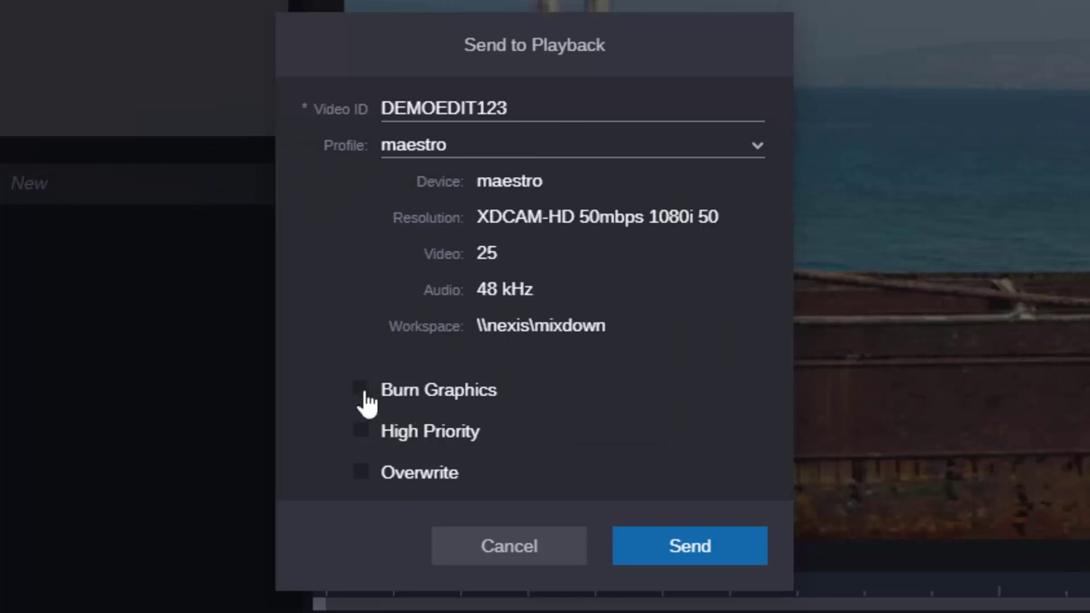
click(362, 391)
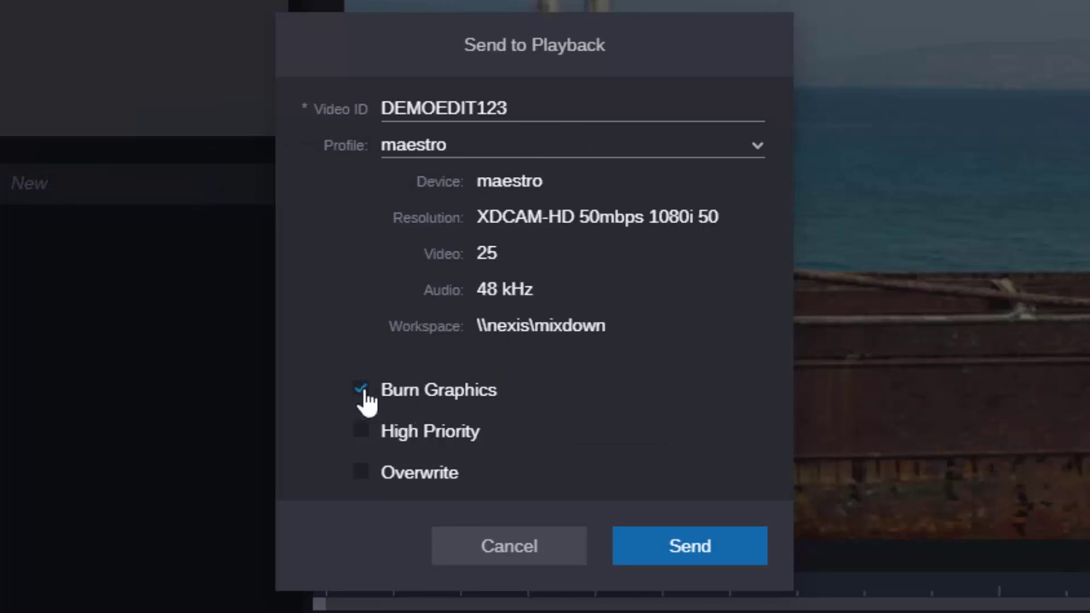
click(756, 145)
click(529, 215)
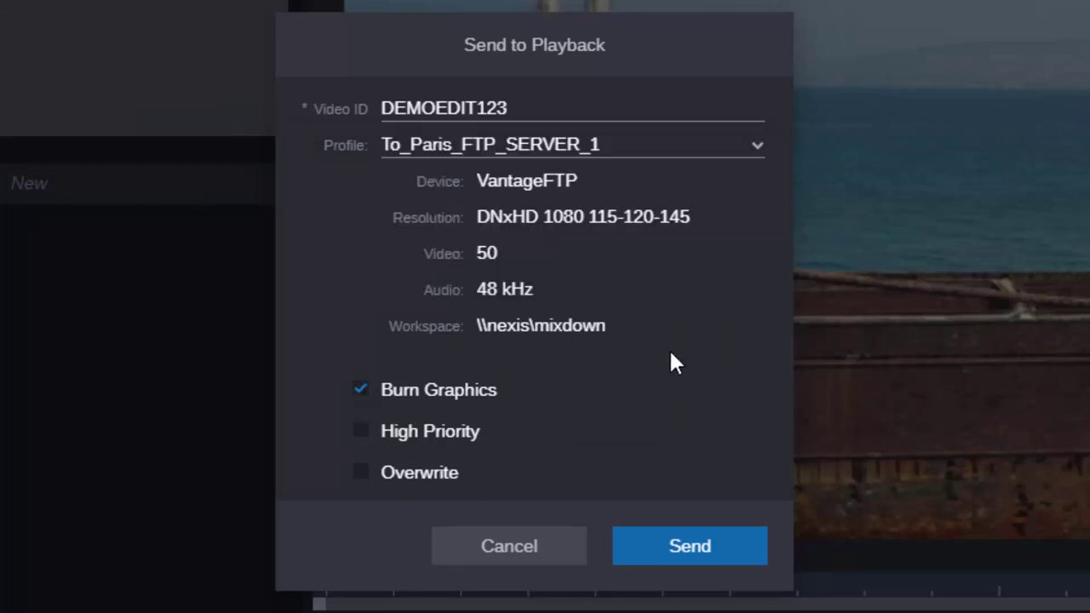
click(705, 550)
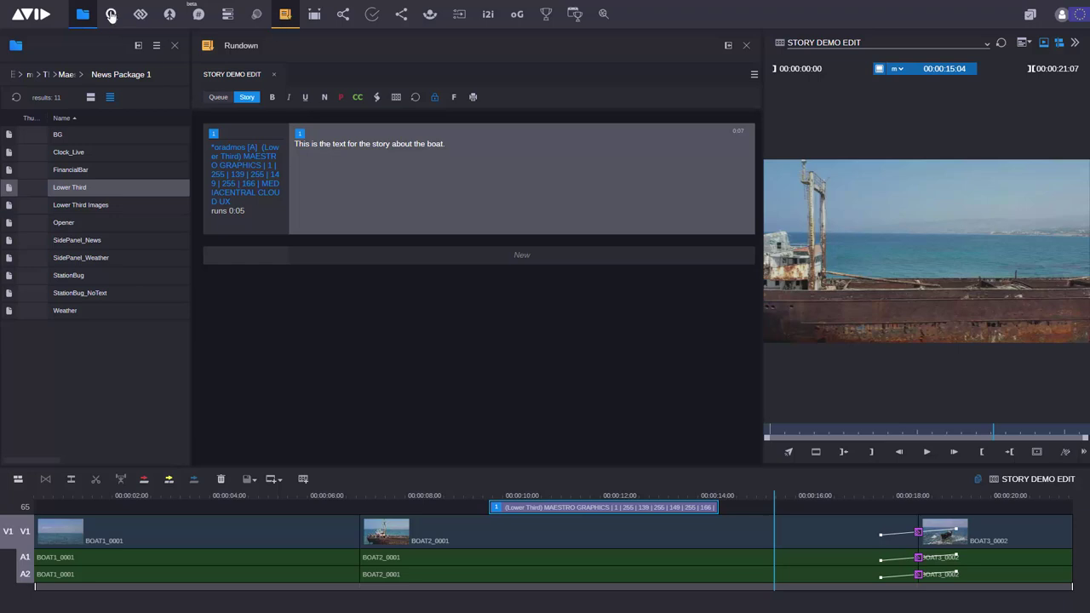
Step: Refresh search to find STORY DEMO EDIT,render, load it, and play it from about 00:00:08
click(110, 17)
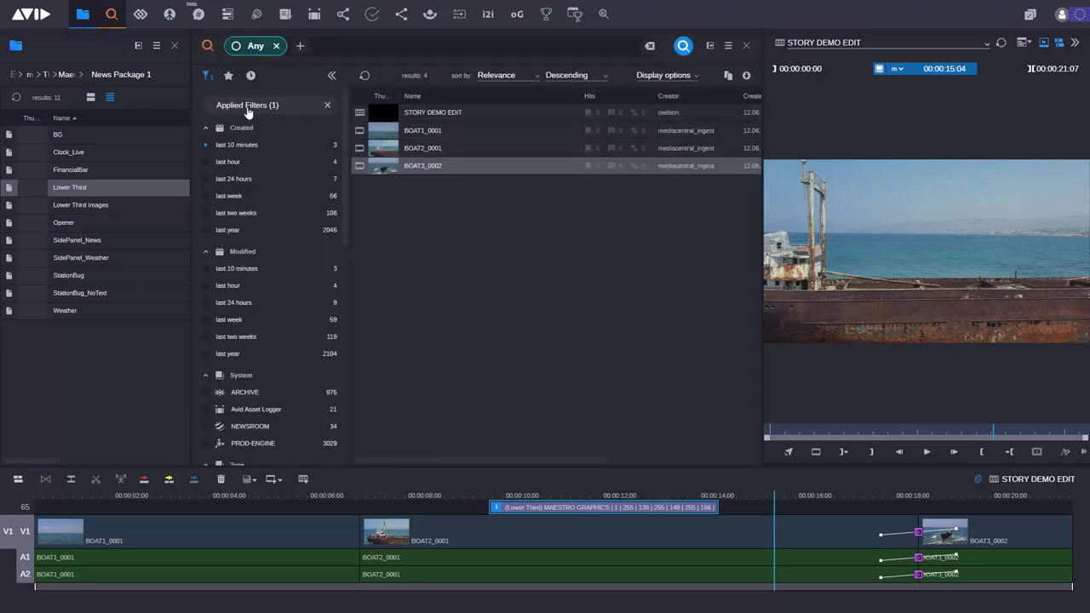
click(365, 76)
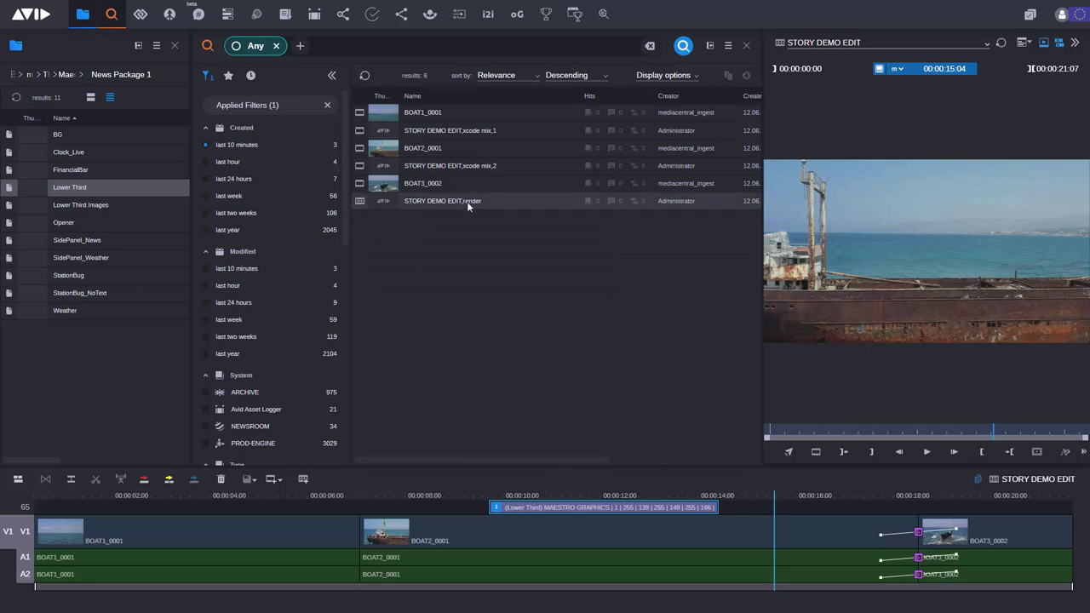
double_click(360, 203)
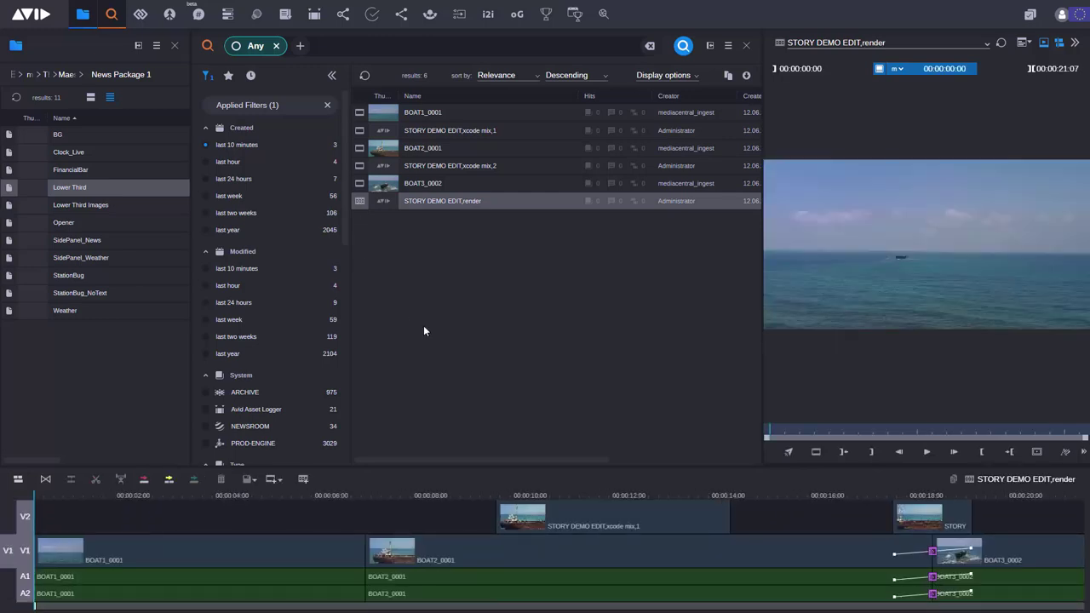
click(429, 490)
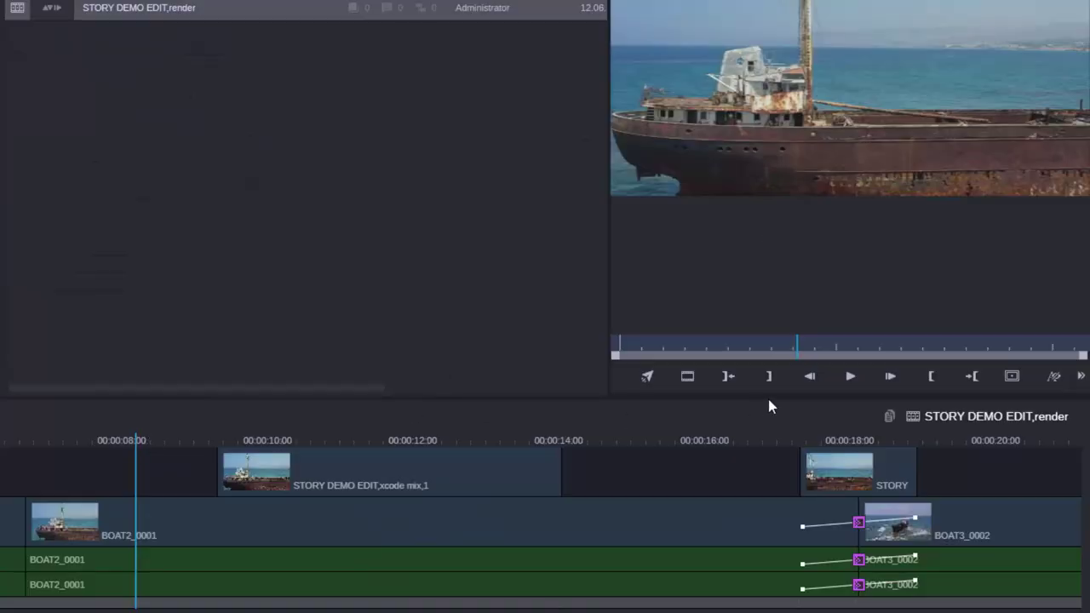
click(851, 380)
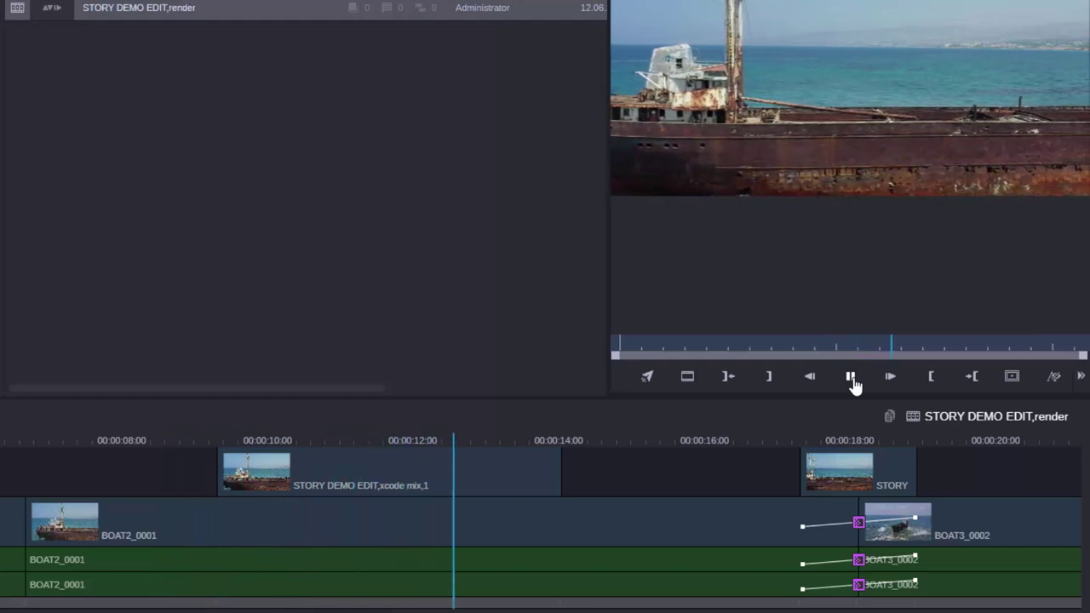
click(854, 381)
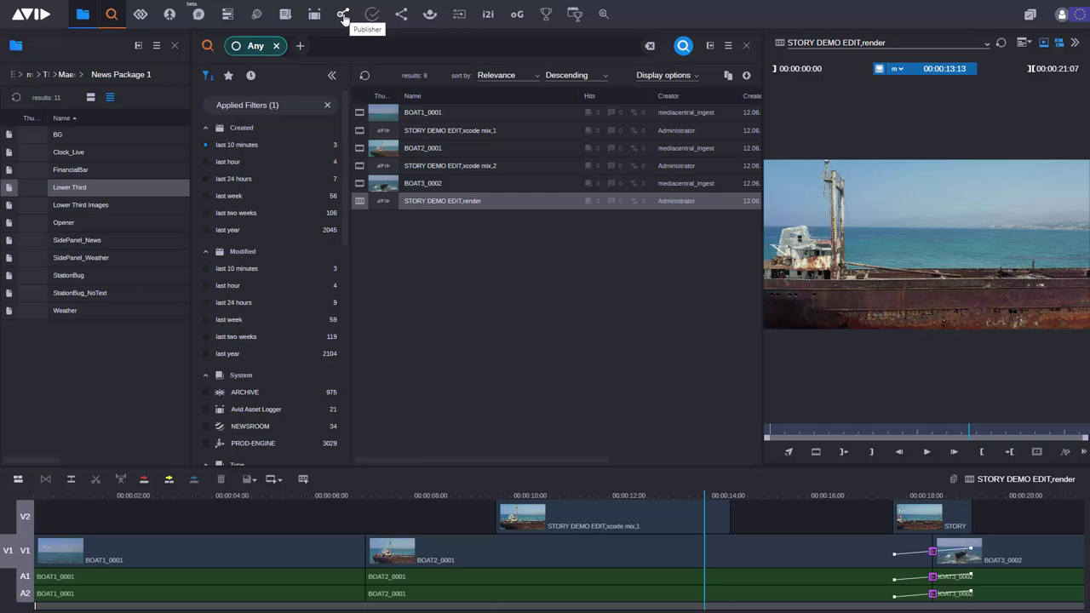
Step: Drag STORY DEMO EDIT,render into the Publisher drop zone and collapse the asset editor
click(344, 17)
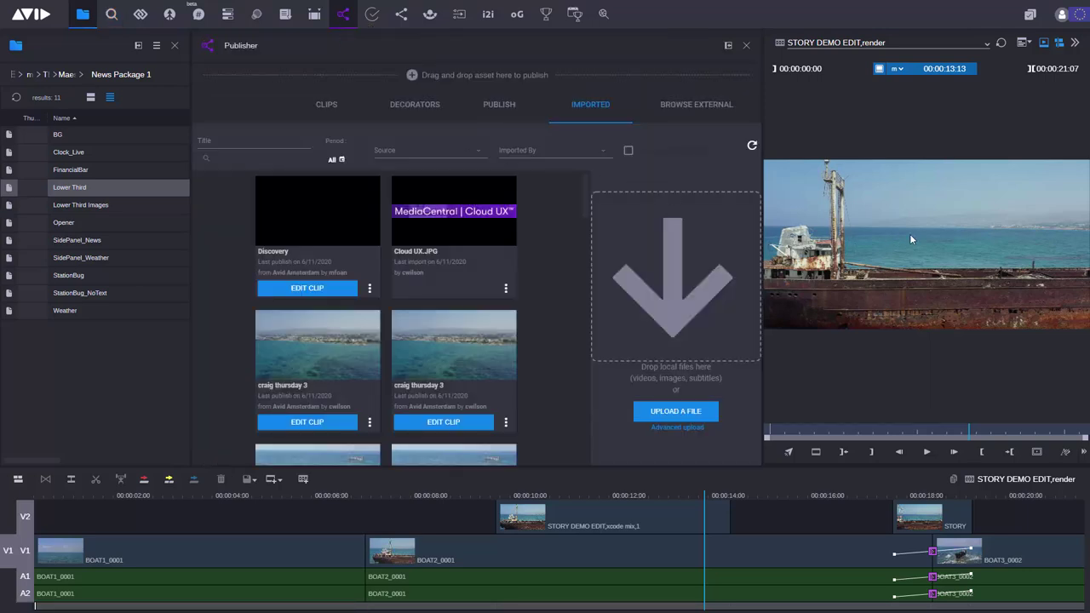
drag(947, 252, 411, 86)
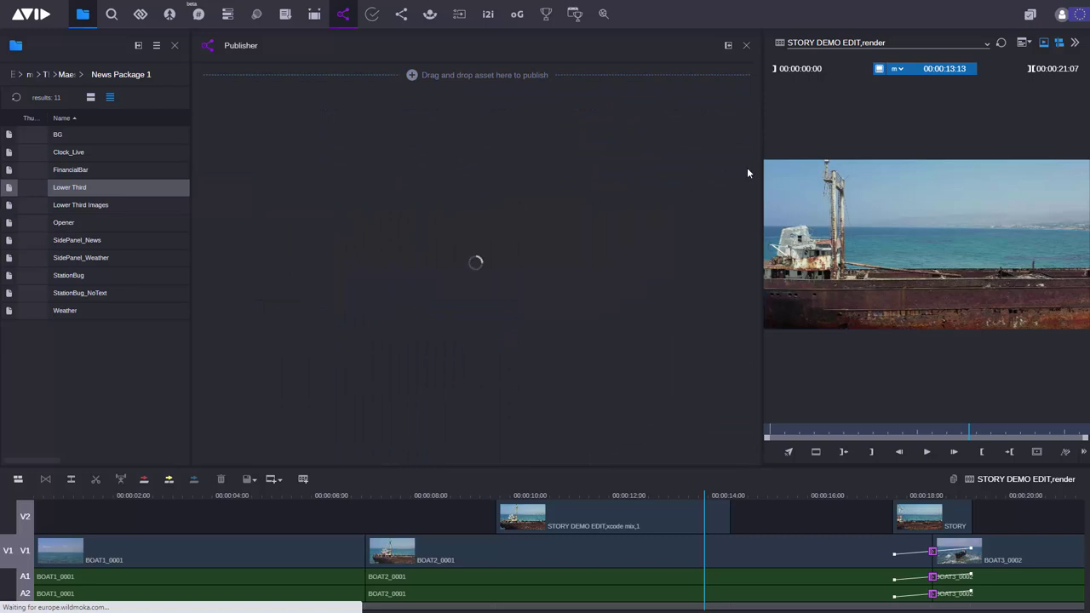
click(1075, 45)
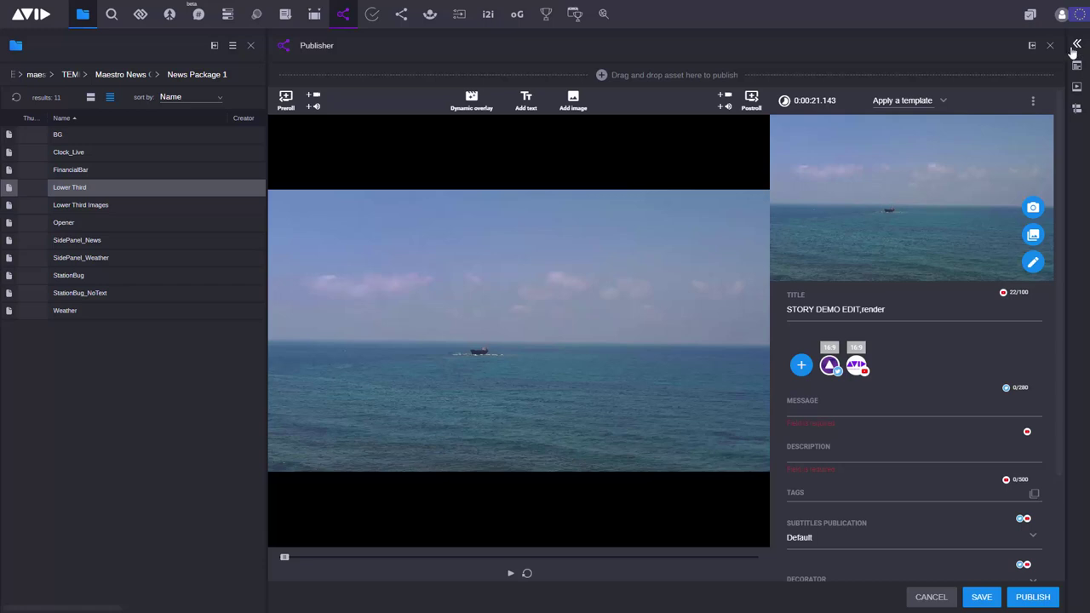
Step: Apply the 'Twitter and YouTube' publish template from the template list
click(944, 102)
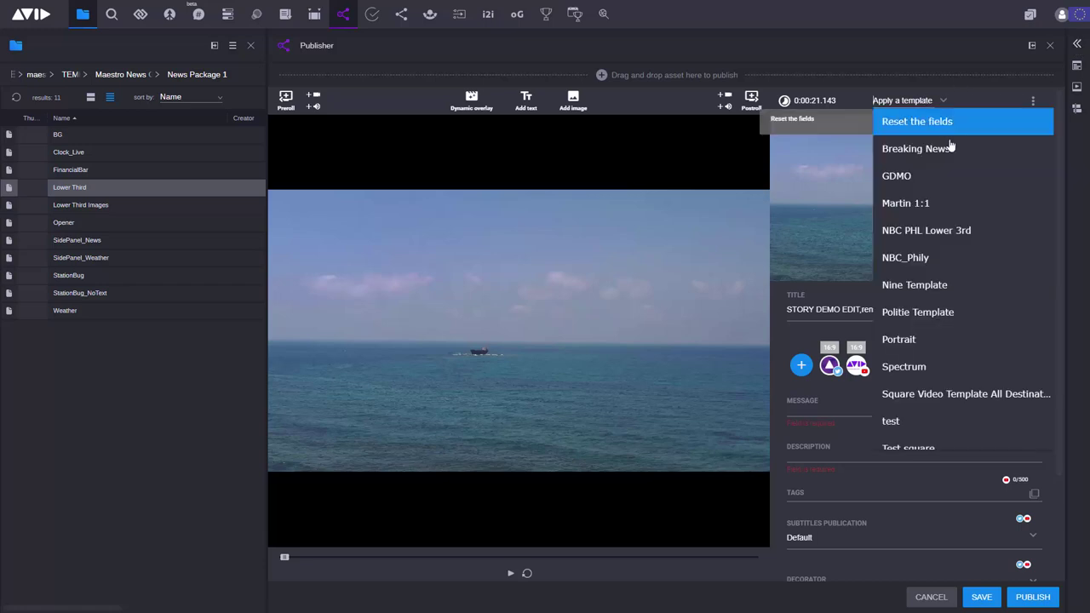
scroll(952, 189, down, 2)
scroll(953, 189, down, 1)
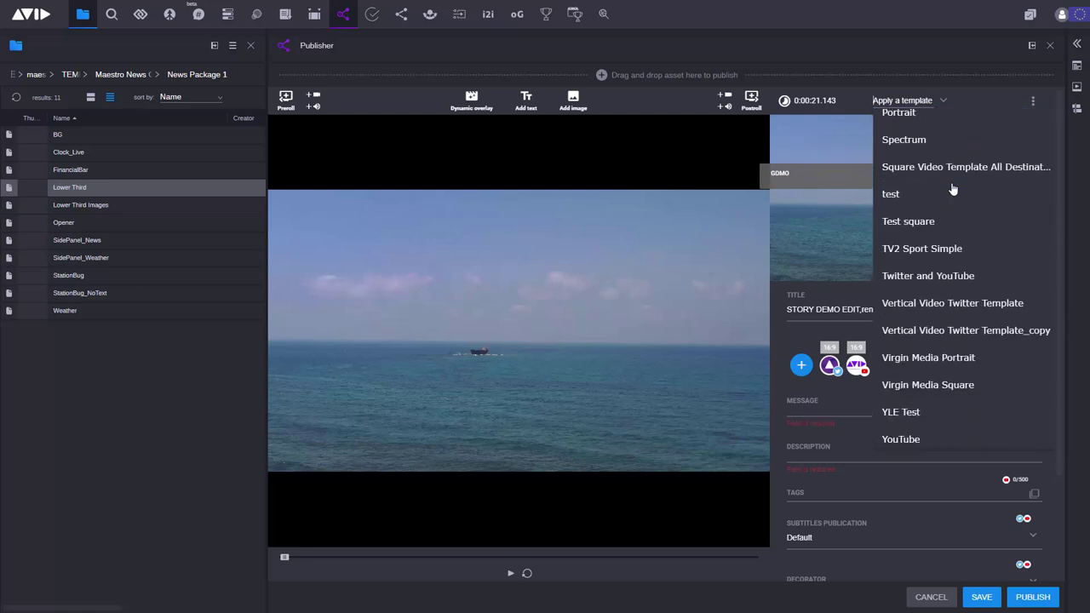
click(944, 275)
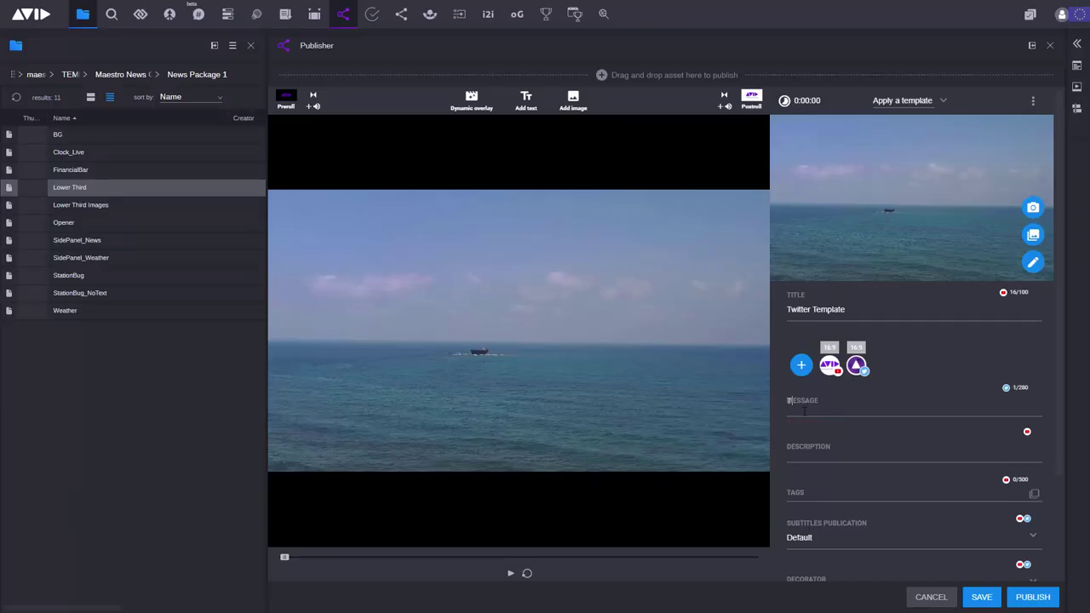
Step: Enter the message 'This is the post for Twitter' and description 'Shots of a boat aground in Greece'
text(This is the post )
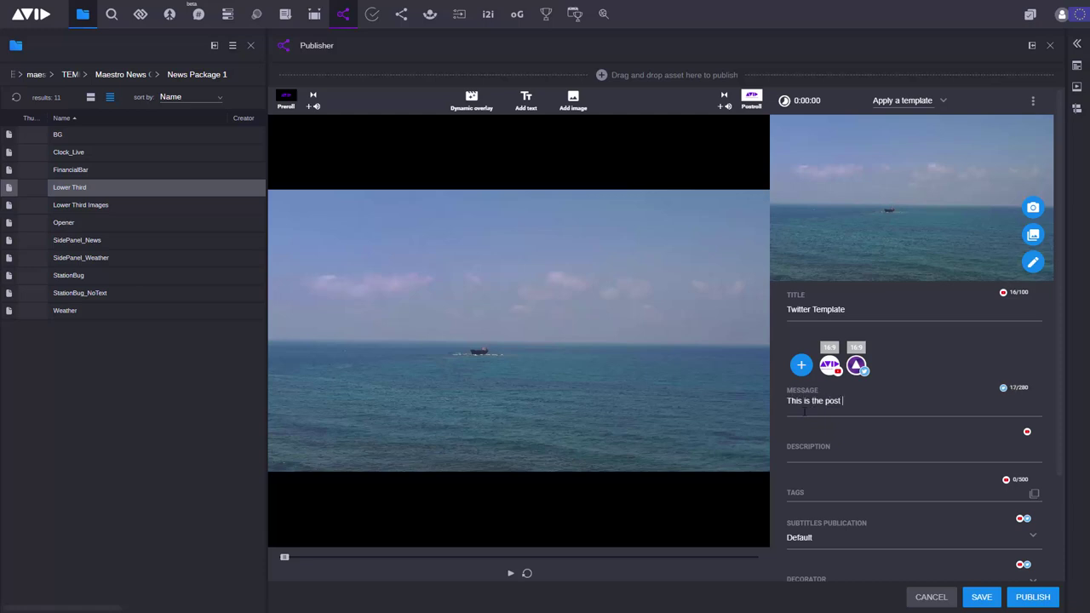
text(for Twitter)
text(Shots of )
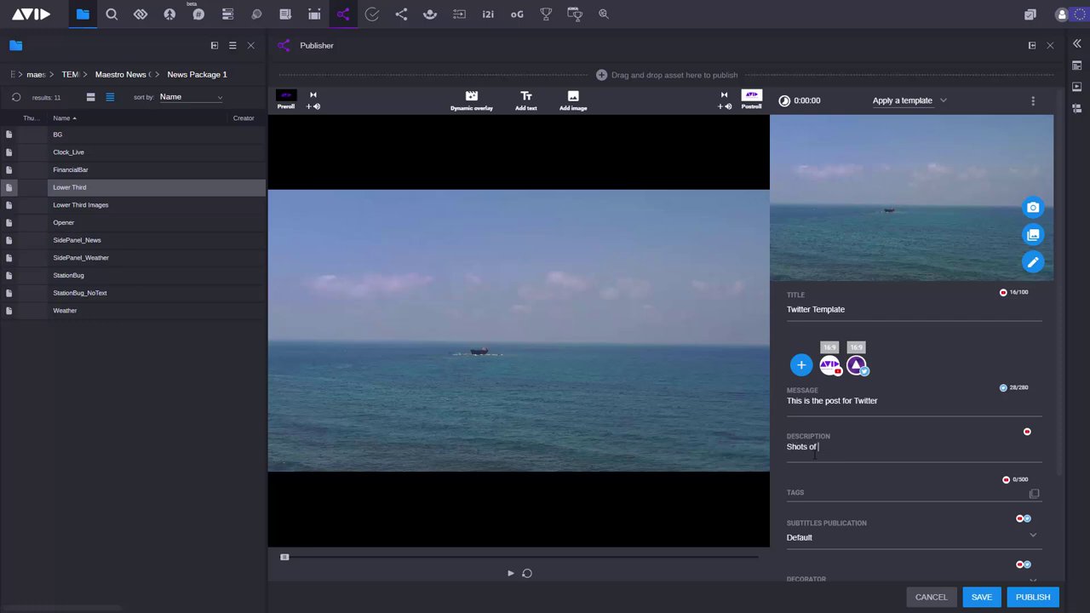
text(a boat aground in Greece)
Step: Publish the post to Twitter and YouTube
click(1033, 596)
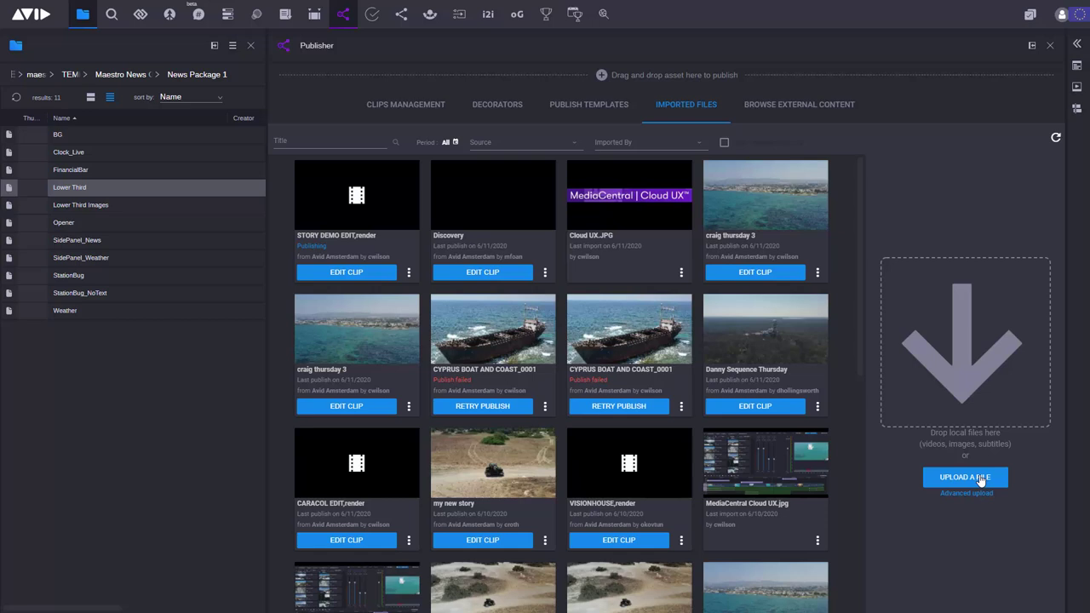
Step: Open the published clip's posts list and view its Twitter post
click(346, 273)
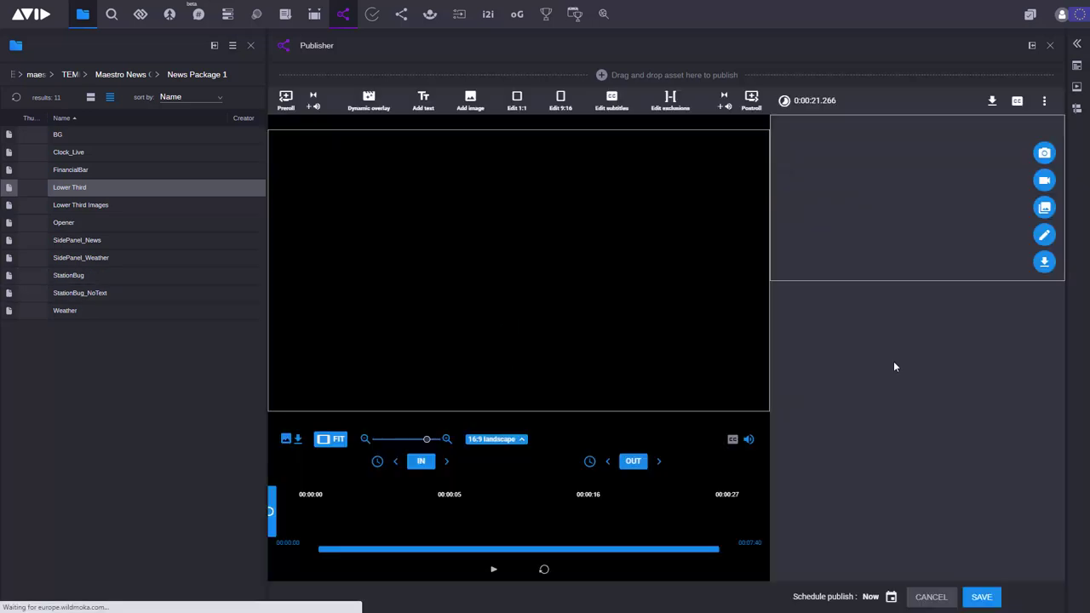
scroll(929, 345, down, 3)
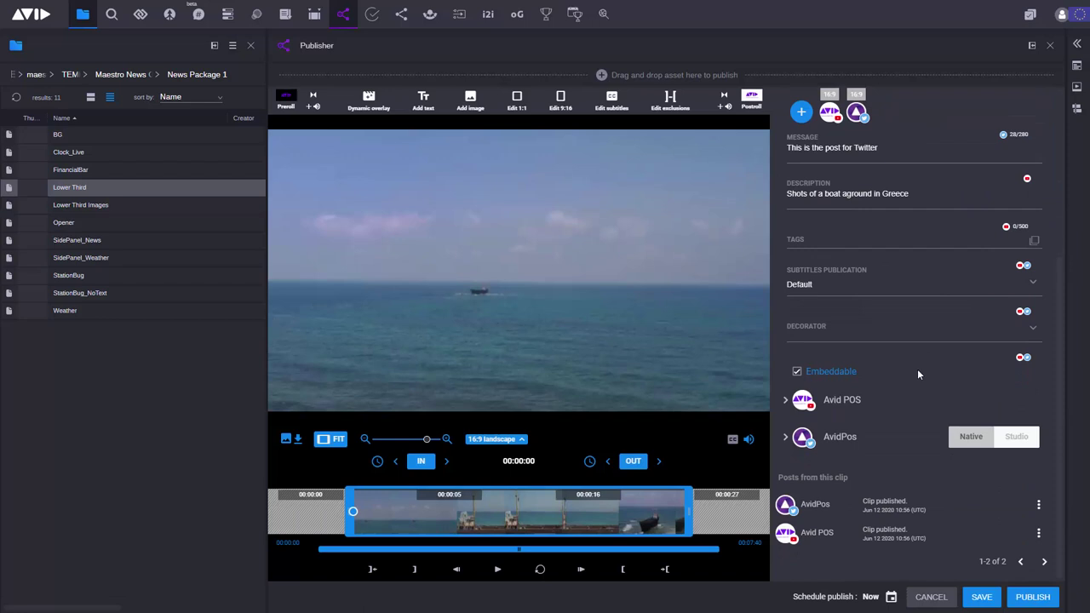
click(1038, 505)
click(1003, 531)
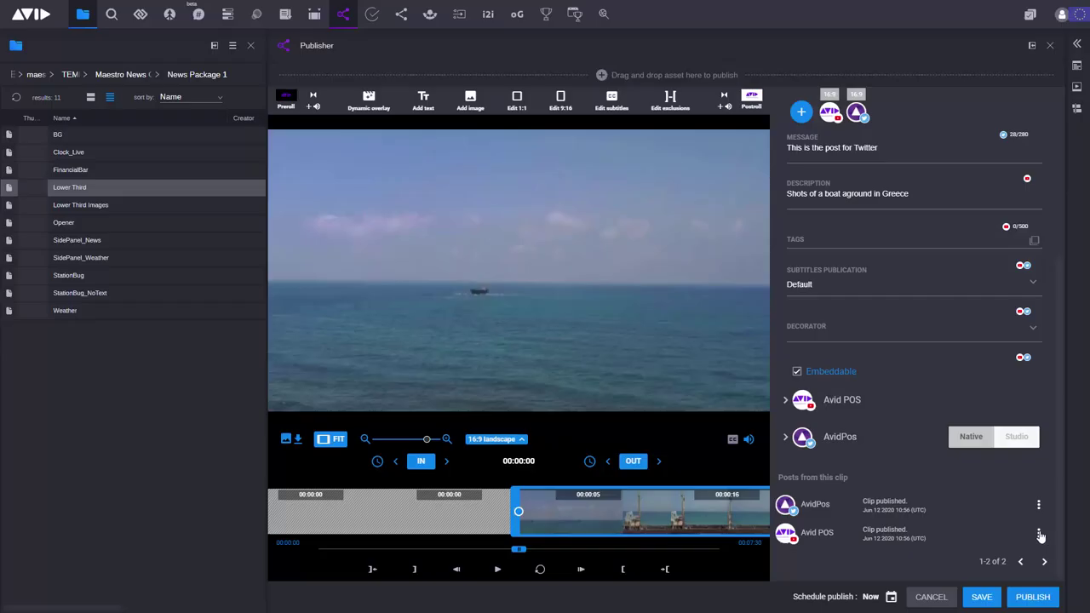
Step: Open the YouTube post of the Twitter Template video and play it full screen
click(1039, 534)
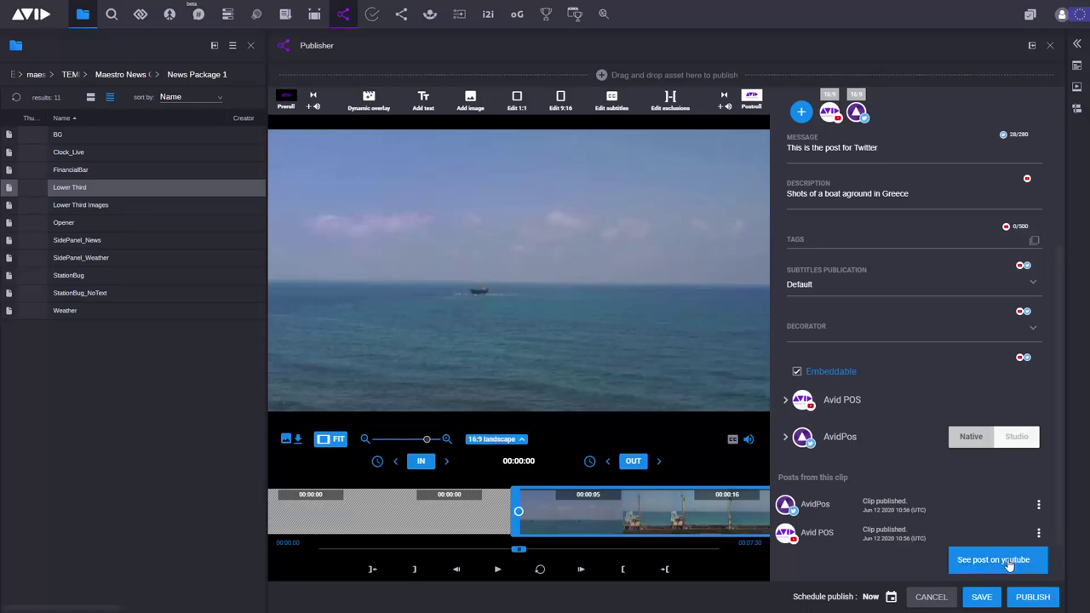